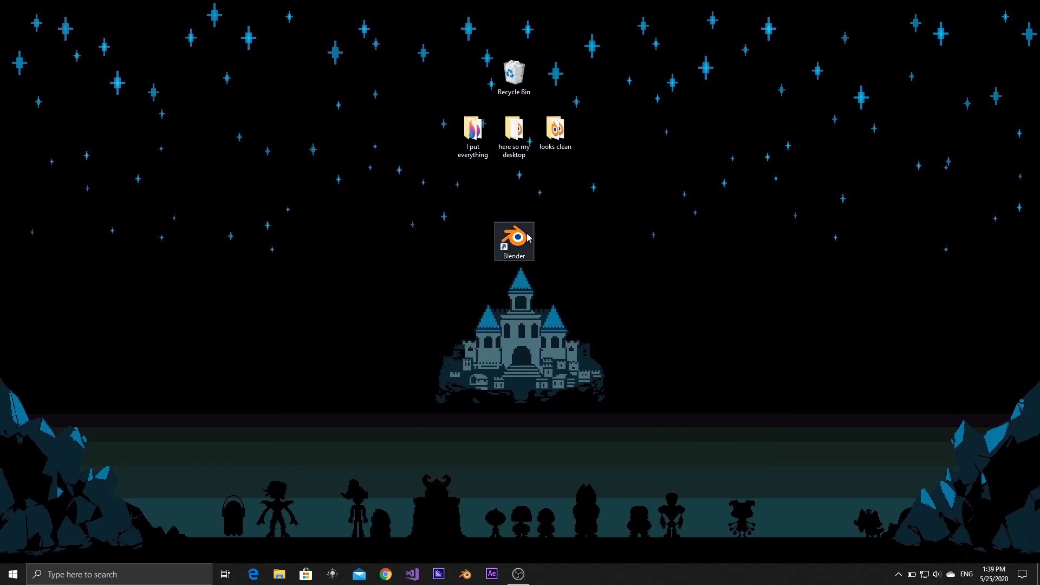
Open Blender and delete the default cube from the new scene.
{"action": "double_click", "coordinate": [528, 237]}
{"action": "left_click", "coordinate": [734, 242]}
{"action": "key", "text": "Delete"}
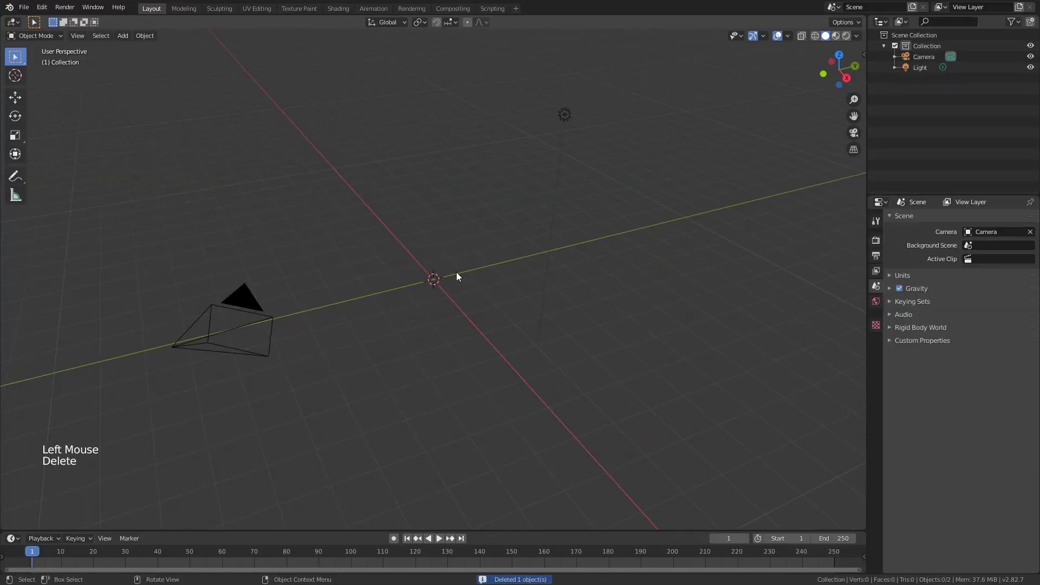
Switch to the top view and add the Starry Night painting as a reference image at the origin.
{"action": "left_click", "coordinate": [840, 54]}
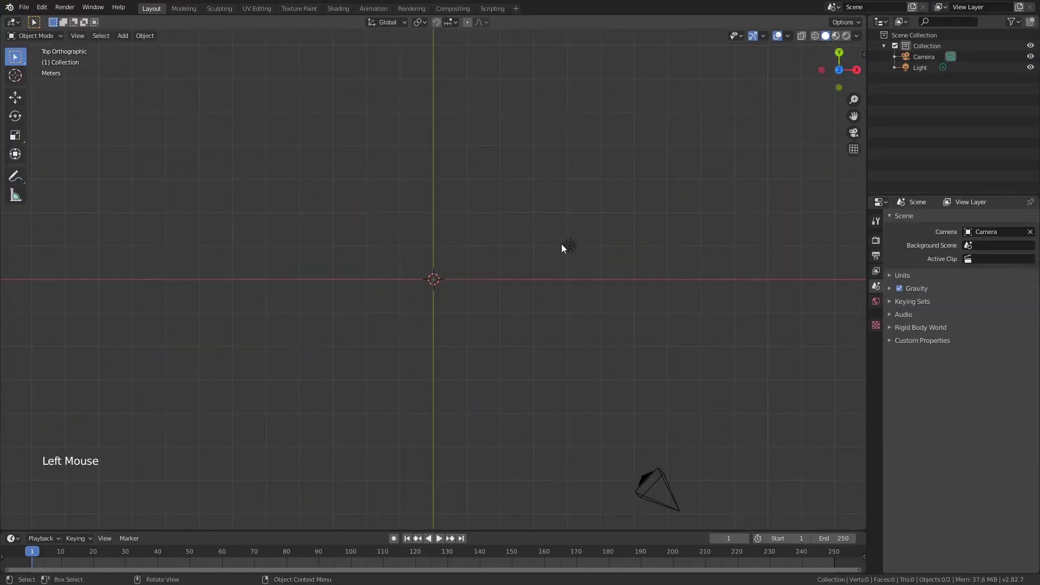
{"action": "key", "text": "shift+a"}
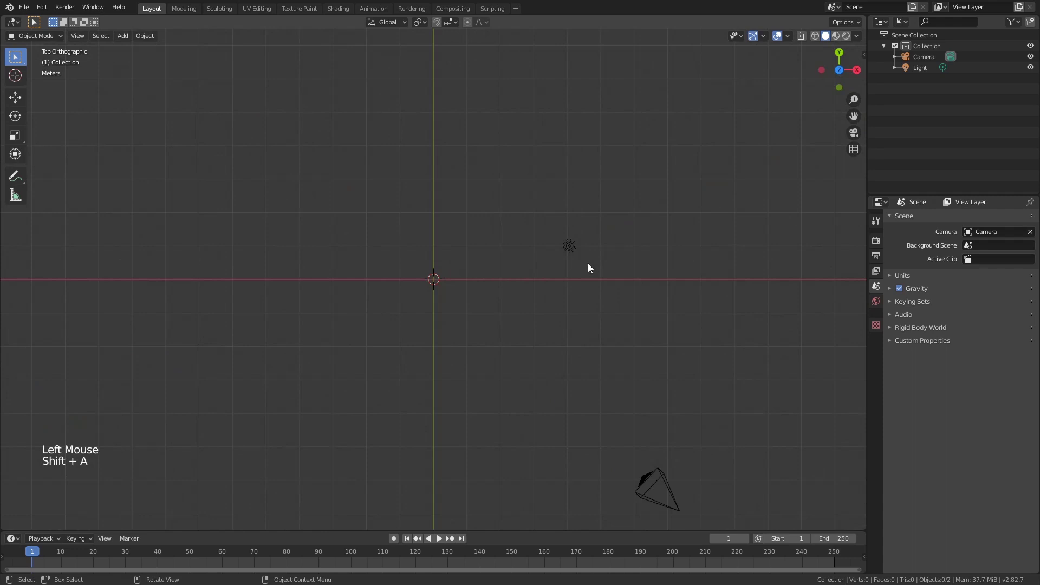
{"action": "scroll", "coordinate": [447, 379], "scroll_direction": "up", "scroll_amount": 1}
Add a cube and scale it to about 2.498 along X and 1.972 along Y so it covers the painting.
{"action": "key", "text": "shift+a"}
{"action": "mouse_move", "coordinate": [412, 364]}
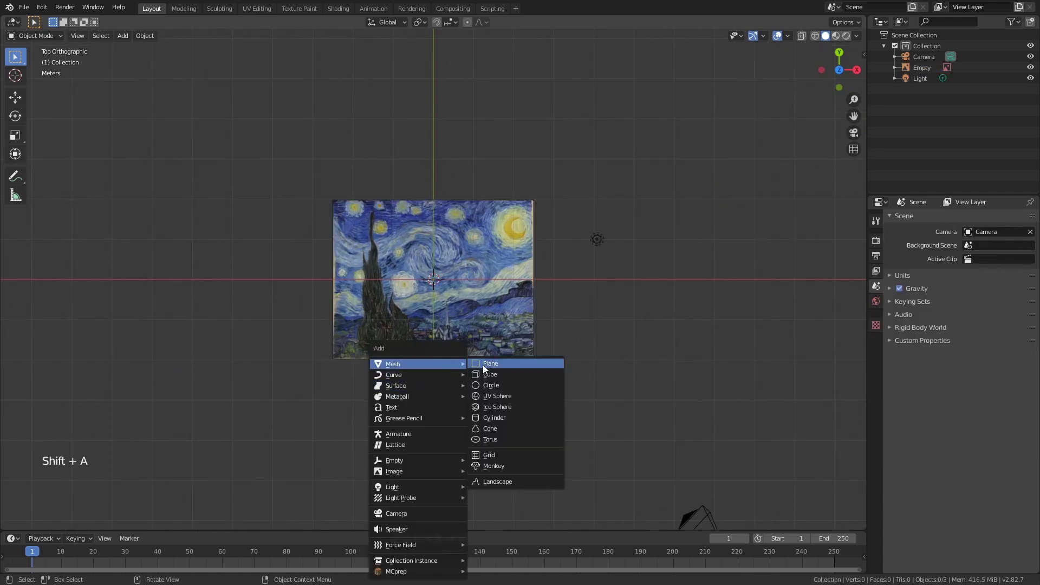
{"action": "left_click", "coordinate": [486, 374]}
{"action": "key", "text": "s"}
{"action": "key", "text": "x"}
{"action": "left_click", "coordinate": [576, 327]}
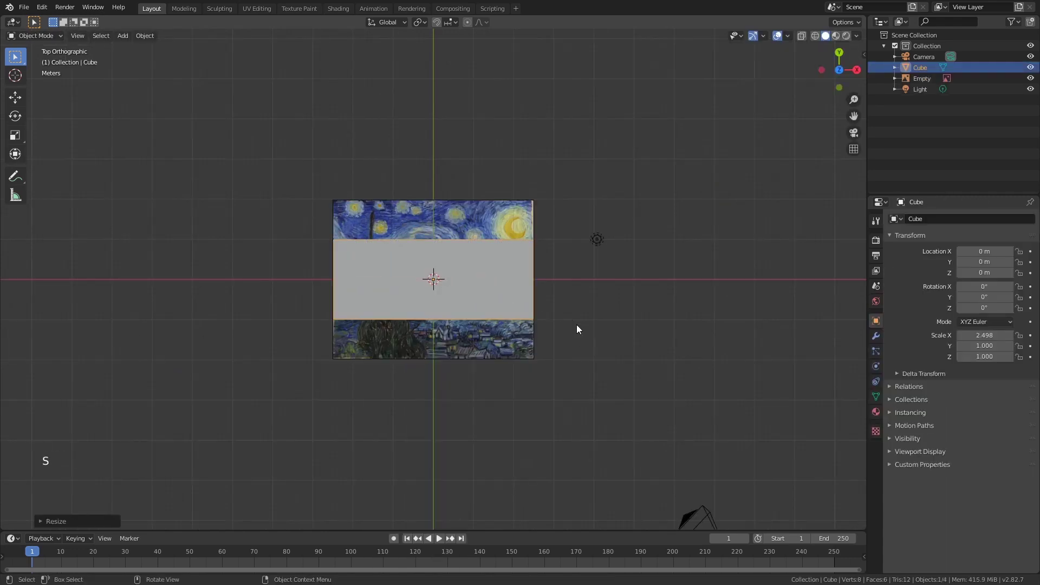
{"action": "key", "text": "s"}
{"action": "key", "text": "y"}
{"action": "left_click", "coordinate": [681, 349]}
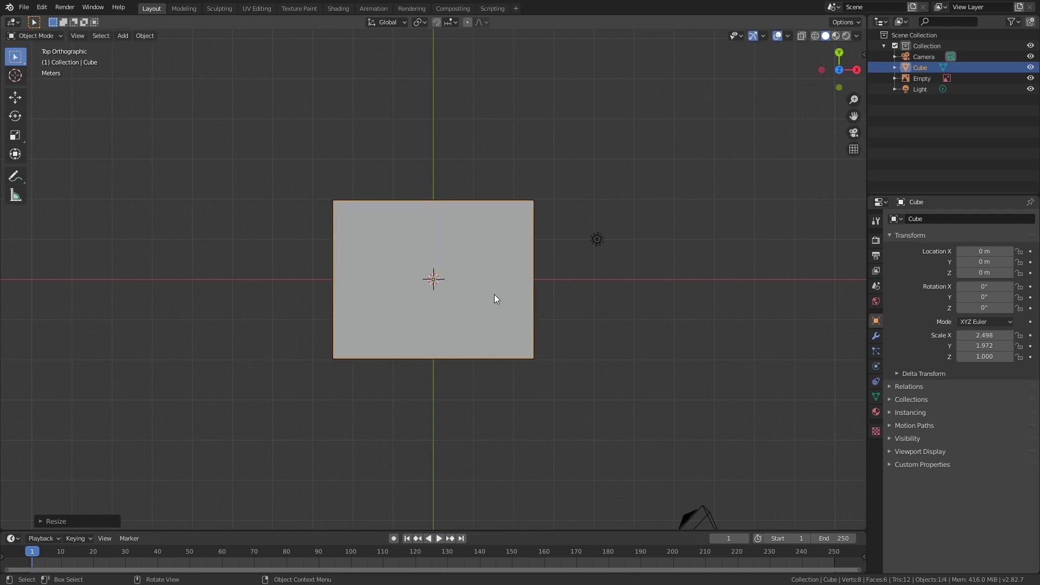
Delete the top face of the cube in Edit Mode.
{"action": "key", "text": "Tab"}
{"action": "key", "text": "3"}
{"action": "left_click", "coordinate": [471, 289]}
{"action": "key", "text": "Delete"}
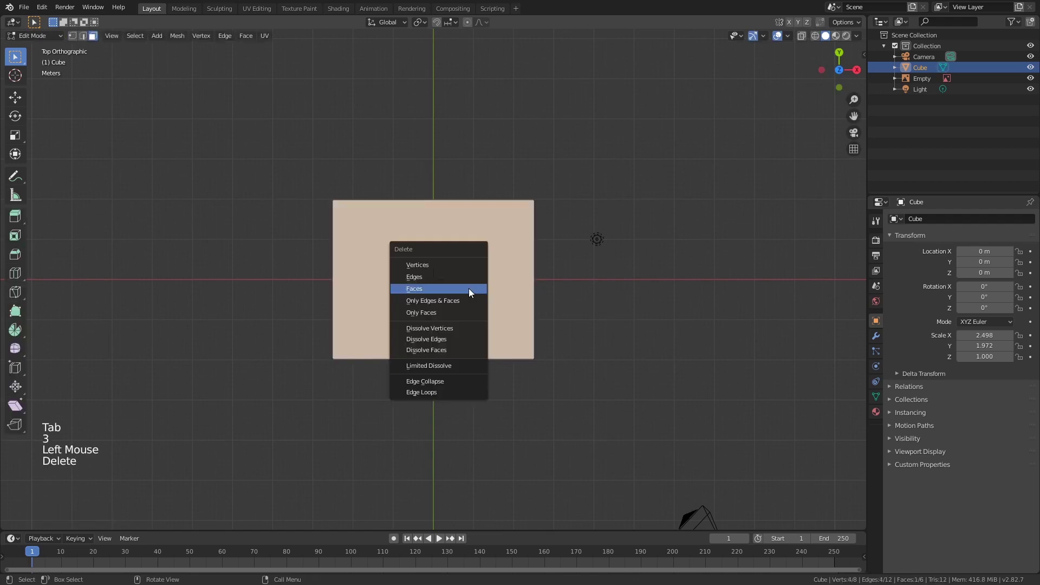
{"action": "left_click", "coordinate": [469, 291]}
Lower the open box's top edge loop along Z to form a shallow tray.
{"action": "middle_click_drag", "start_coordinate": [463, 300], "coordinate": [450, 274]}
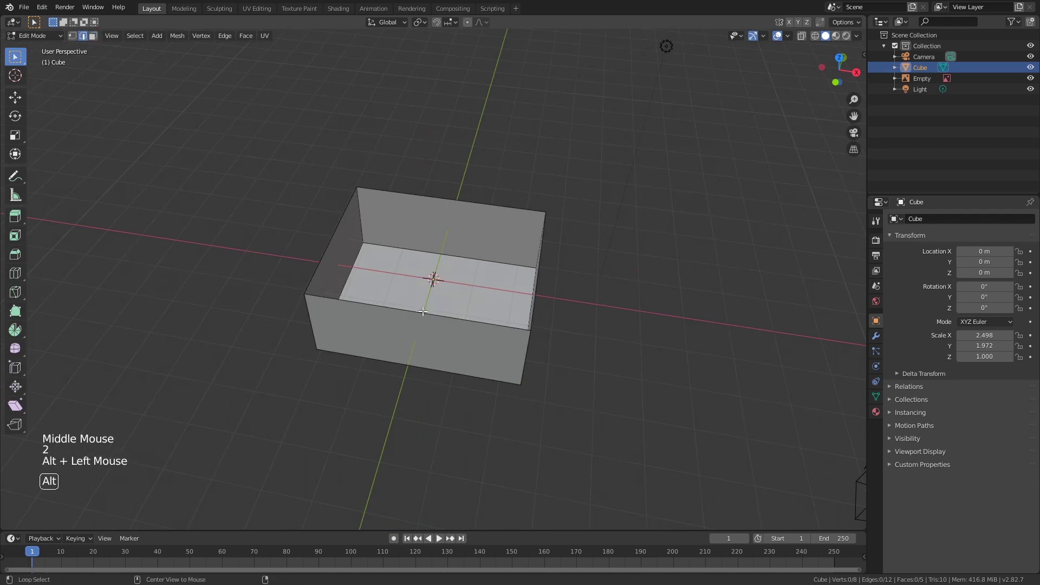
{"action": "key", "text": "g"}
{"action": "key", "text": "z"}
{"action": "left_click", "coordinate": [442, 371]}
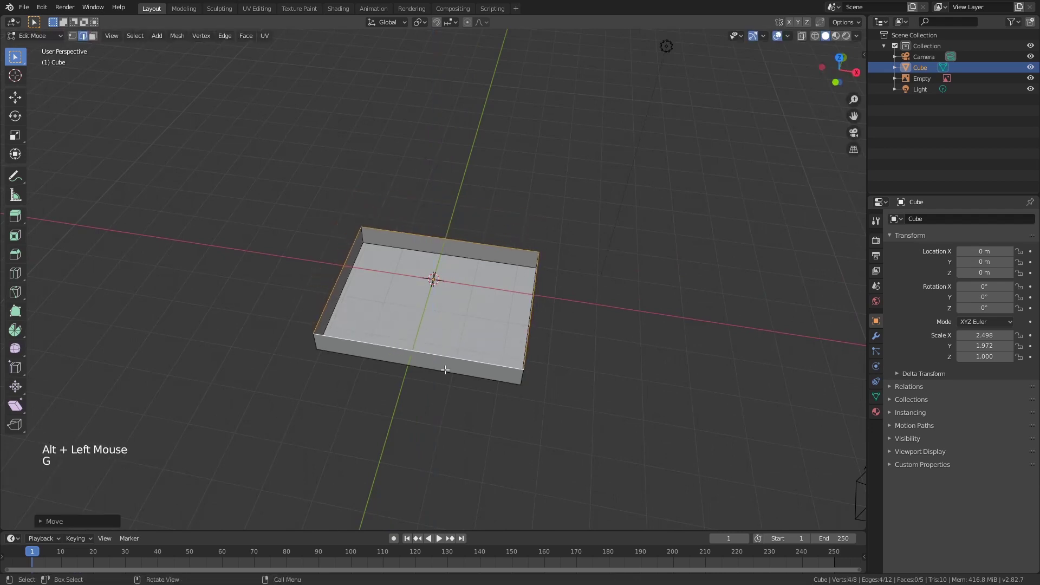
Thicken the tray's walls and floor with a Solidify modifier and apply it.
{"action": "middle_click_drag", "start_coordinate": [442, 371], "coordinate": [486, 359]}
{"action": "scroll", "coordinate": [487, 358], "scroll_direction": "up", "scroll_amount": 2}
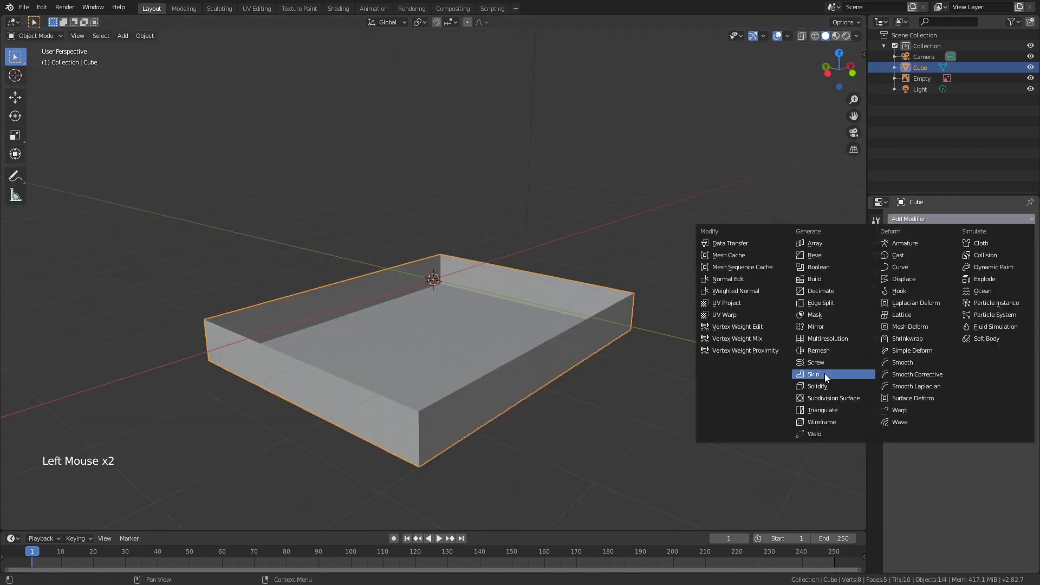
{"action": "left_click", "coordinate": [825, 372]}
{"action": "left_click_drag", "start_coordinate": [923, 278], "coordinate": [915, 278]}
{"action": "left_click", "coordinate": [951, 255]}
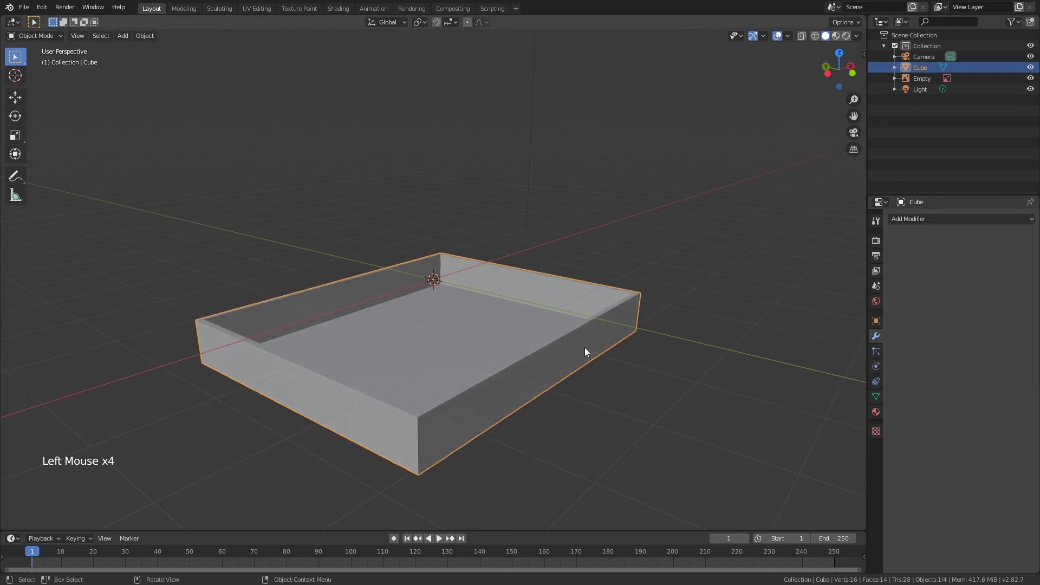
Raise the tray along the Z axis in Object Mode.
{"action": "key", "text": "g"}
{"action": "key", "text": "z"}
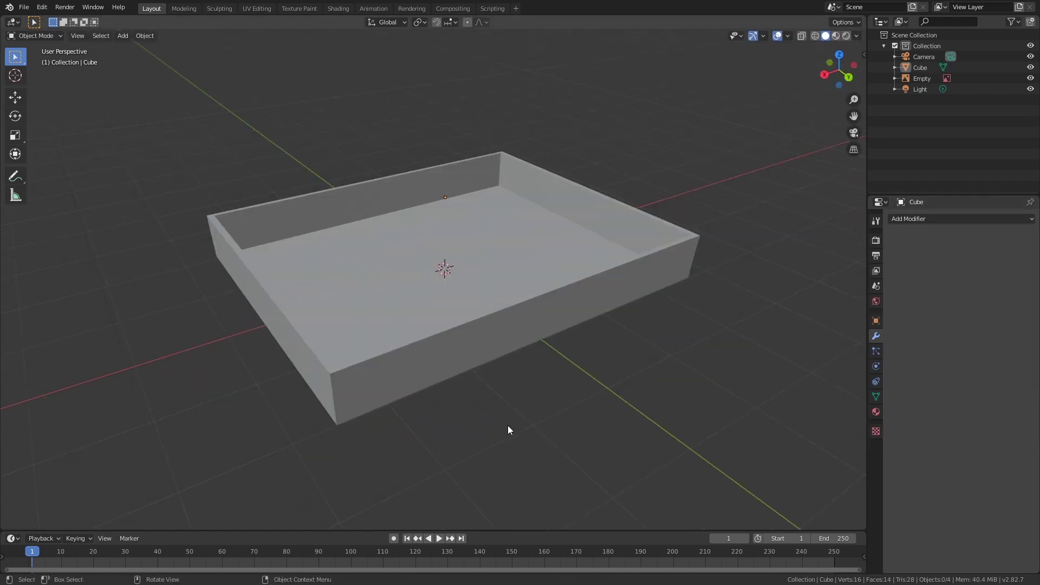
{"action": "left_click", "coordinate": [444, 351]}
Move the tray's two opposite outer side faces slightly outward along Y, the second by about 0.03 m.
{"action": "key", "text": "Tab"}
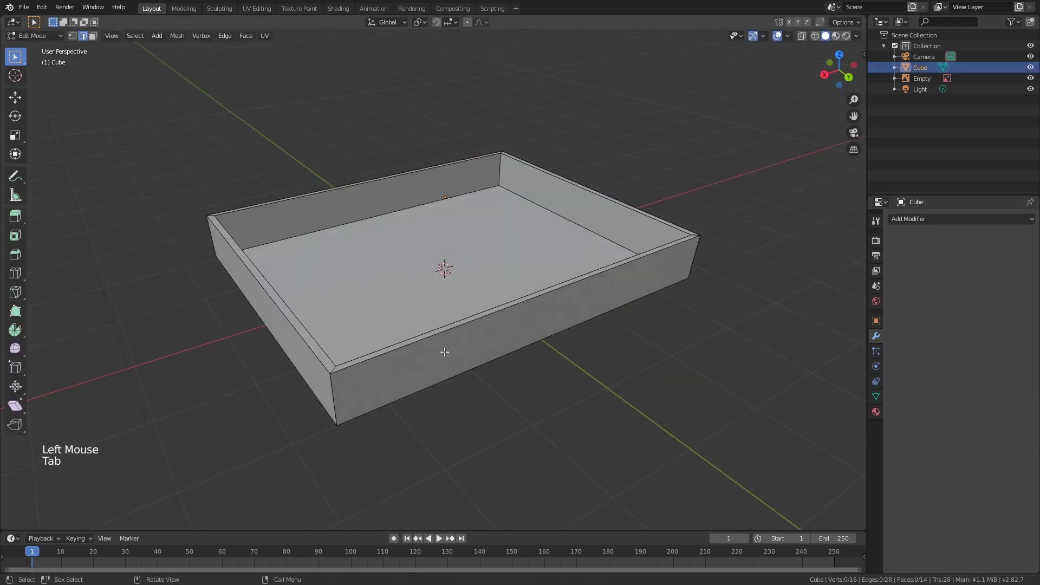
{"action": "key", "text": "3"}
{"action": "left_click", "coordinate": [443, 360]}
{"action": "key", "text": "g"}
{"action": "left_click", "coordinate": [445, 361]}
{"action": "middle_click_drag", "start_coordinate": [445, 360], "coordinate": [564, 379]}
{"action": "scroll", "coordinate": [433, 390], "scroll_direction": "down", "scroll_amount": 4}
{"action": "left_click", "coordinate": [382, 403]}
{"action": "scroll", "coordinate": [382, 403], "scroll_direction": "up", "scroll_amount": 1}
{"action": "key", "text": "g"}
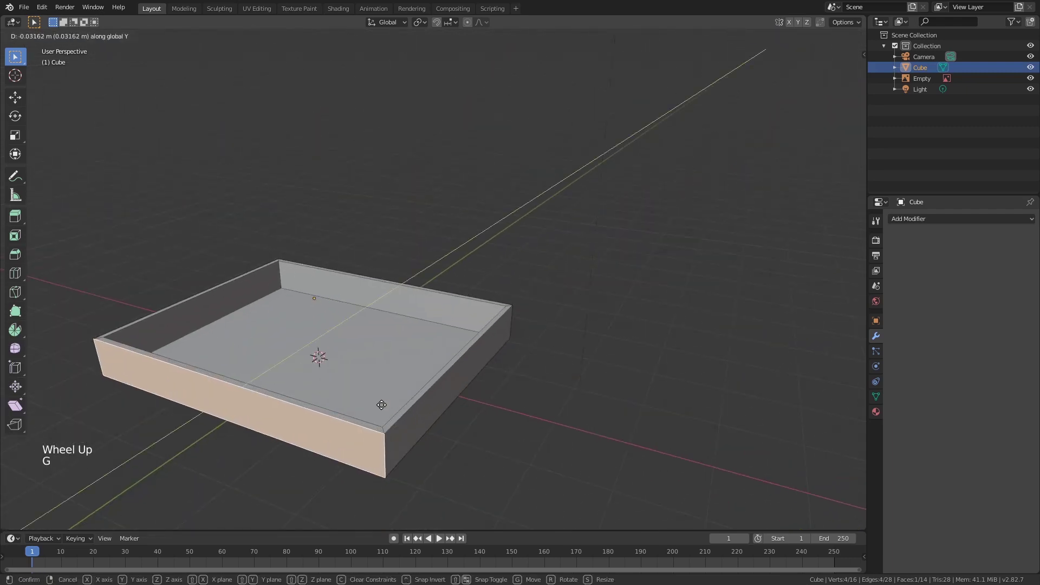
{"action": "left_click", "coordinate": [381, 404]}
Add four evenly spaced horizontal loop cuts around the tray's outer walls.
{"action": "middle_click_drag", "start_coordinate": [499, 398], "coordinate": [383, 385]}
{"action": "scroll", "coordinate": [383, 386], "scroll_direction": "up", "scroll_amount": 2}
{"action": "key", "text": "ctrl+r"}
{"action": "scroll", "coordinate": [377, 380], "scroll_direction": "up", "scroll_amount": 3}
{"action": "left_click", "coordinate": [377, 380]}
{"action": "right_click", "coordinate": [377, 380]}
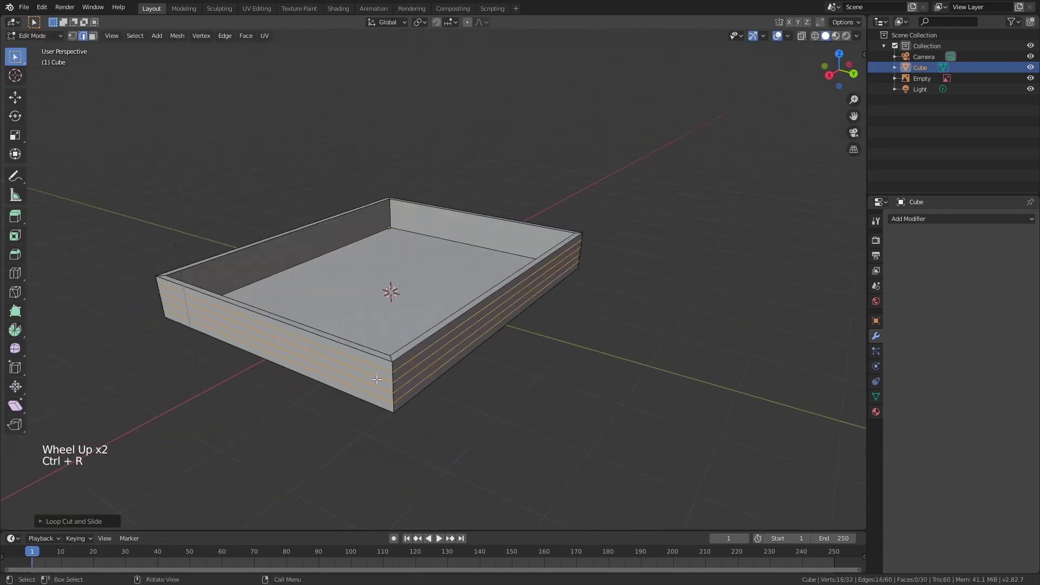
Extrude the second and fourth face bands around the tray's outer walls inward to form two grooves.
{"action": "key", "text": "3"}
{"action": "scroll", "coordinate": [388, 380], "scroll_direction": "up", "scroll_amount": 1}
{"action": "left_click", "coordinate": [384, 387], "text": "alt+shift"}
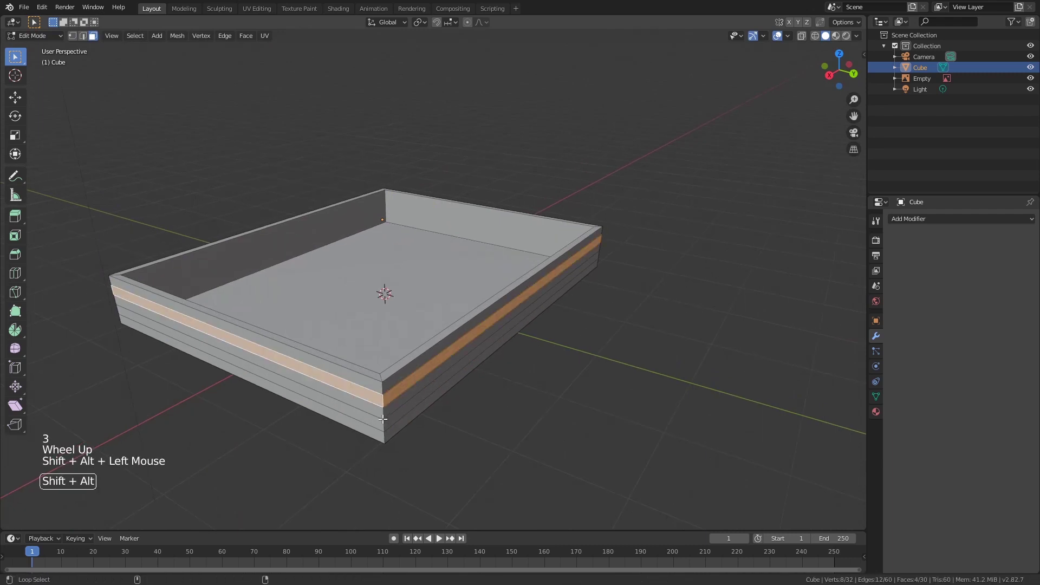
{"action": "left_click", "coordinate": [384, 422], "text": "alt+shift"}
{"action": "key", "text": "e"}
{"action": "left_click", "coordinate": [488, 427]}
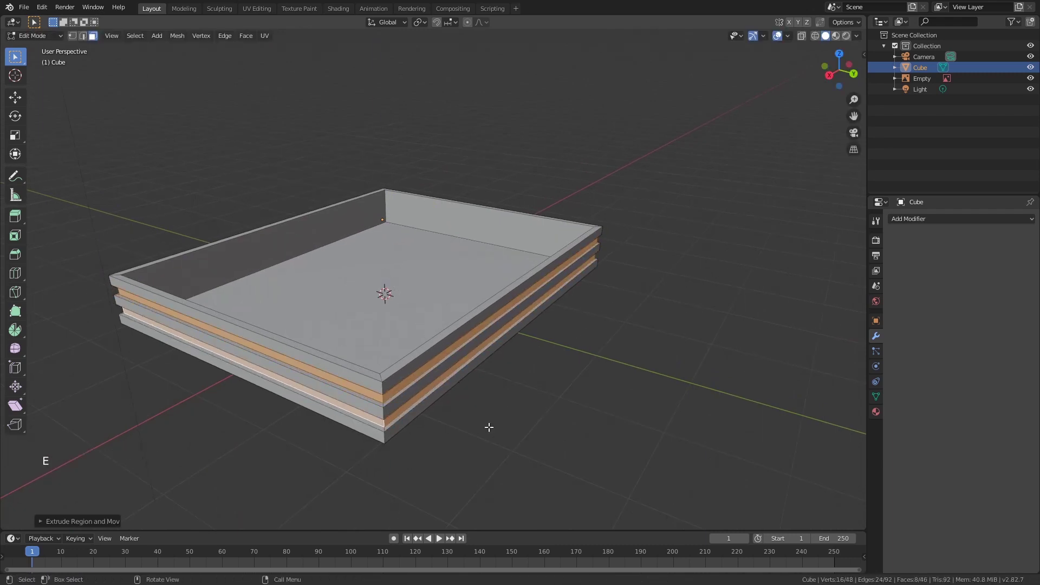
Make the tray a Passive rigid body with a Mesh collision shape.
{"action": "scroll", "coordinate": [488, 427], "scroll_direction": "up", "scroll_amount": 1}
{"action": "middle_click_drag", "start_coordinate": [489, 427], "coordinate": [460, 411]}
{"action": "key", "text": "Tab"}
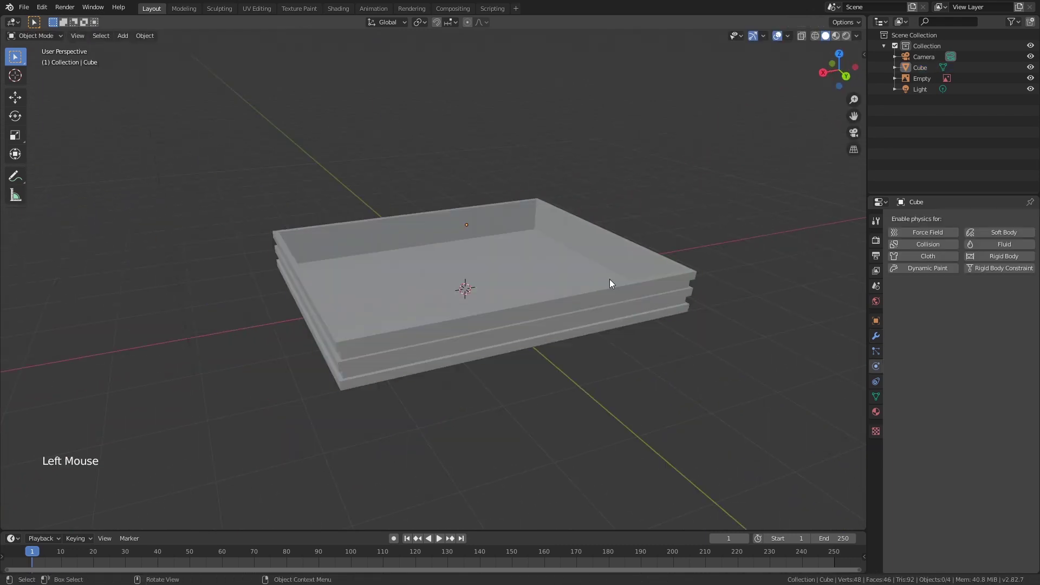
{"action": "left_click", "coordinate": [610, 284]}
{"action": "left_click", "coordinate": [1015, 254]}
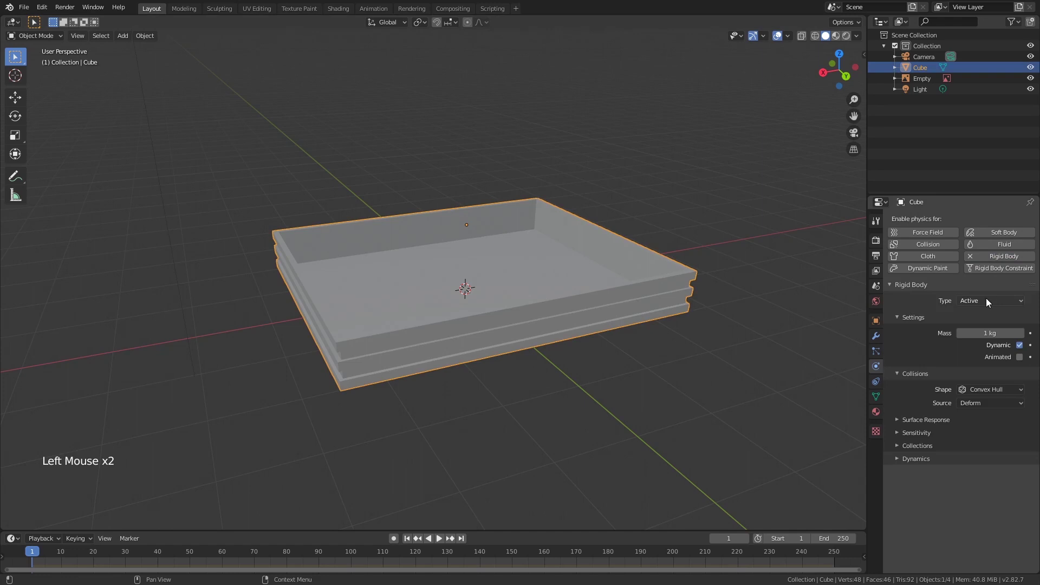
{"action": "left_click", "coordinate": [986, 299]}
{"action": "left_click", "coordinate": [983, 323]}
{"action": "left_click", "coordinate": [991, 365]}
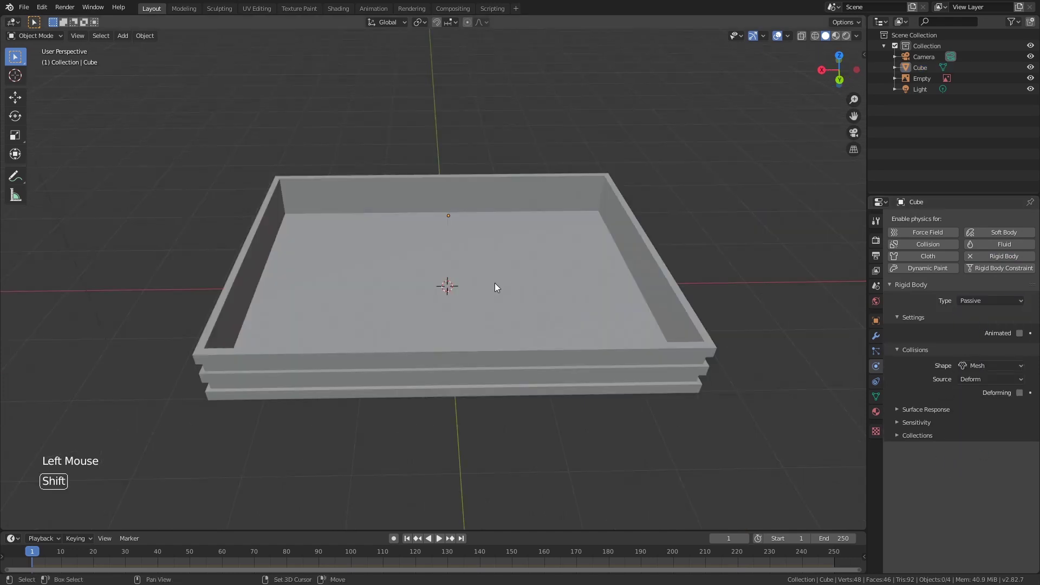
Add a UV sphere, scale it to about 0.195 and raise it to about 0.45 m on Z.
{"action": "key", "text": "shift+a"}
{"action": "mouse_move", "coordinate": [495, 282]}
{"action": "left_click", "coordinate": [551, 315]}
{"action": "key", "text": "s"}
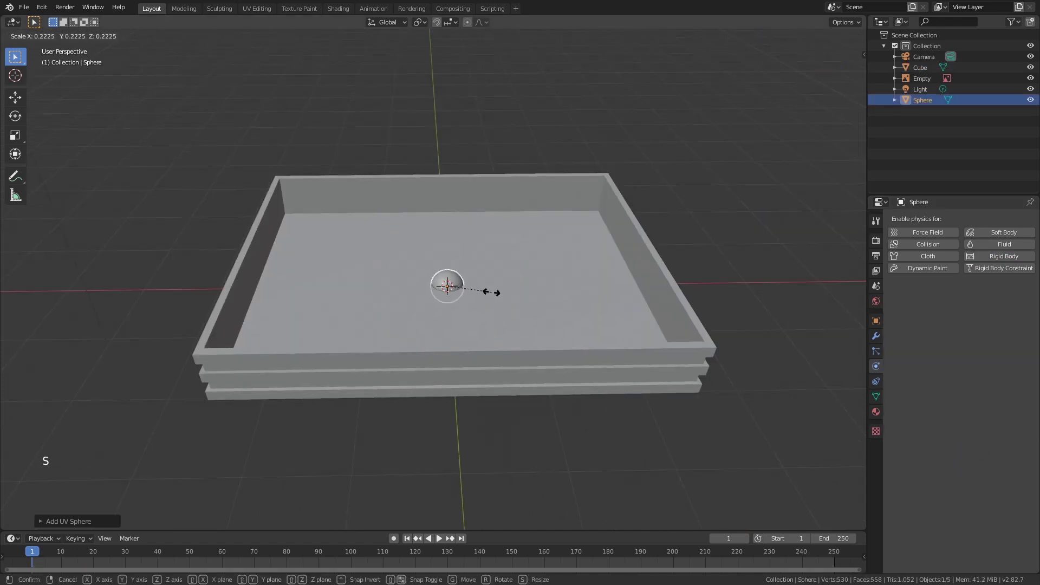
{"action": "left_click", "coordinate": [492, 292]}
{"action": "key", "text": "g"}
{"action": "left_click", "coordinate": [492, 267]}
Give the sphere a new material and shade it smooth.
{"action": "left_click", "coordinate": [876, 411]}
{"action": "left_click", "coordinate": [943, 266]}
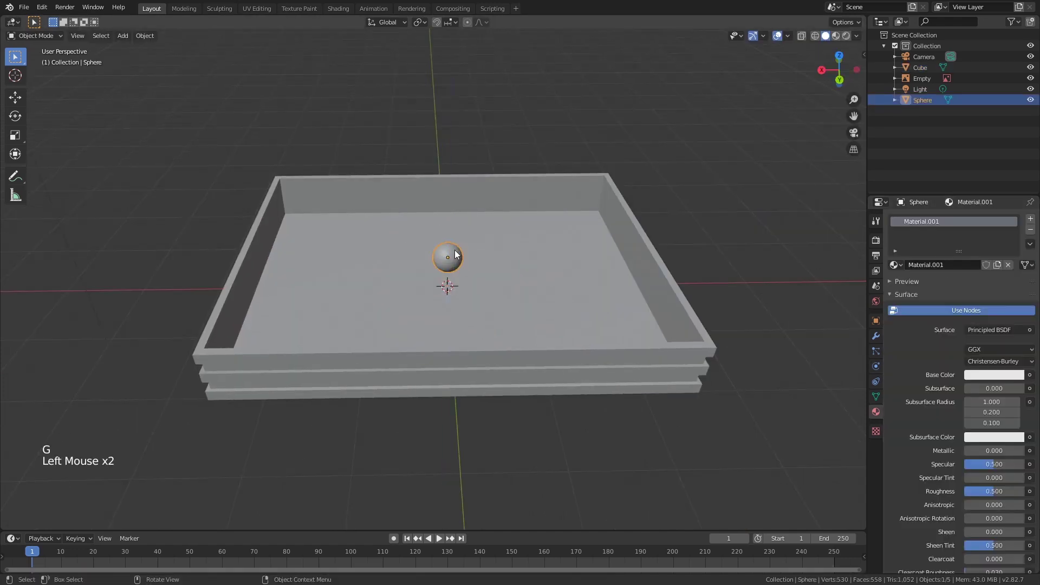
{"action": "scroll", "coordinate": [454, 249], "scroll_direction": "up", "scroll_amount": 1}
{"action": "right_click", "coordinate": [453, 249]}
{"action": "left_click", "coordinate": [454, 252]}
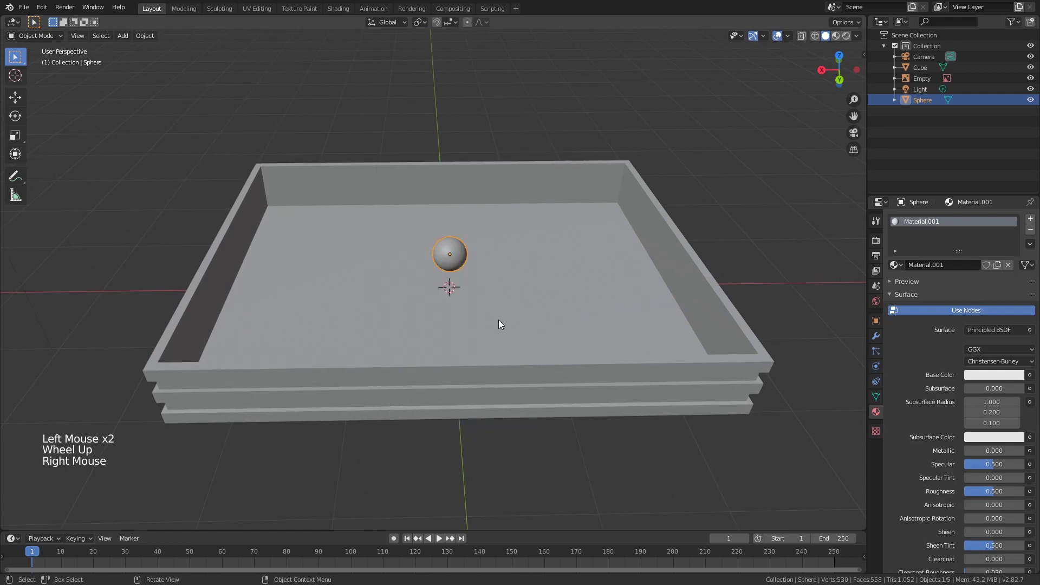
Add an Array modifier to the sphere with count 50 and relative offset X 0, Z 1.05.
{"action": "left_click", "coordinate": [959, 219]}
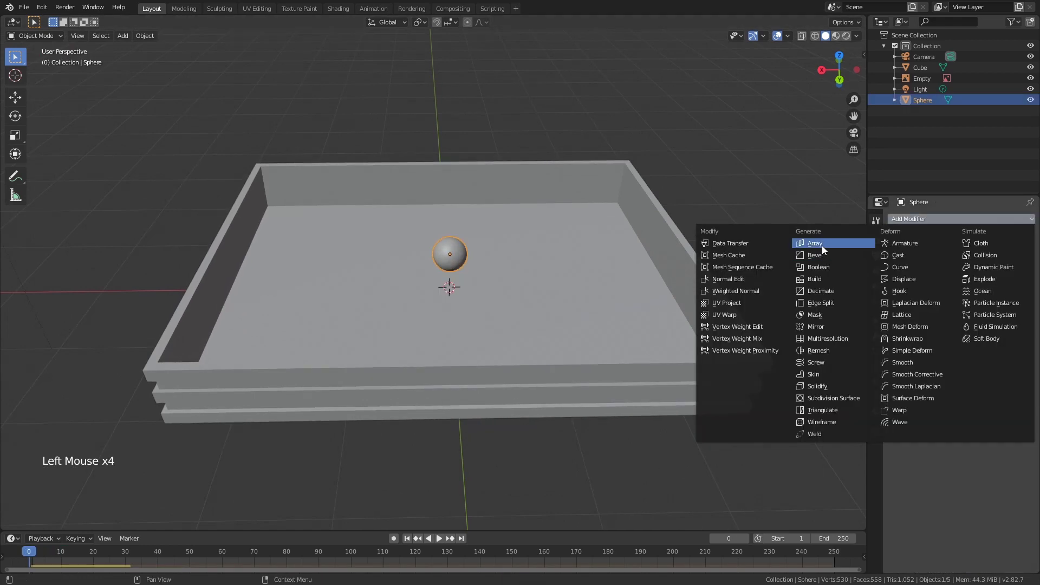
{"action": "left_click", "coordinate": [821, 244]}
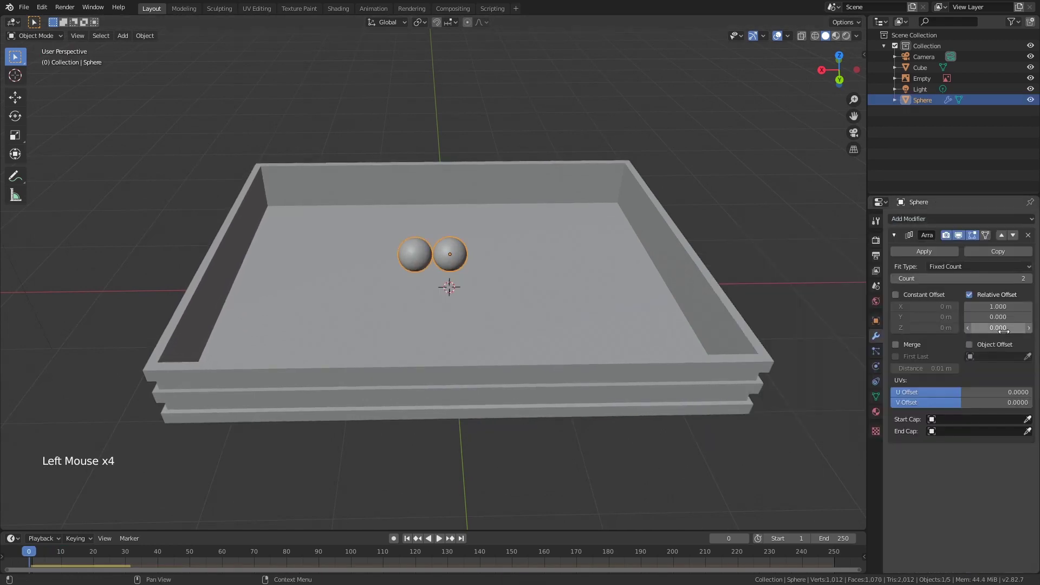
{"action": "left_click", "coordinate": [1003, 305]}
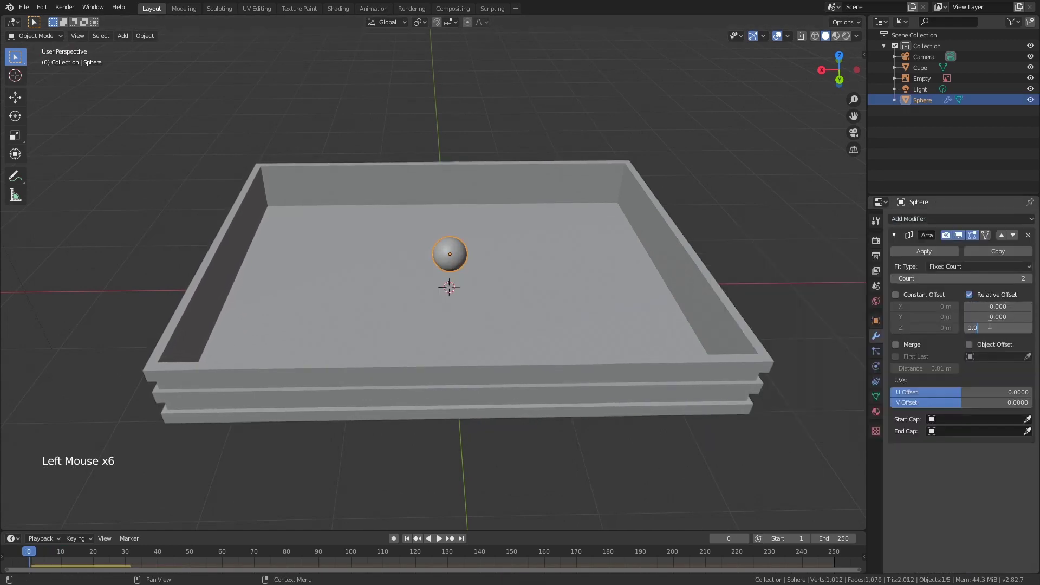
{"action": "left_click_drag", "start_coordinate": [962, 278], "coordinate": [1018, 278]}
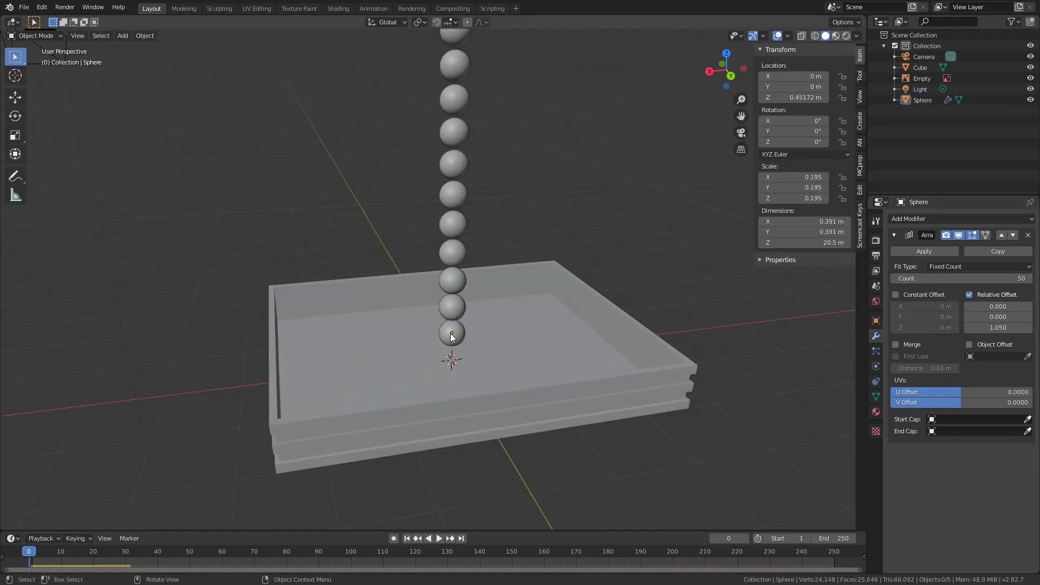
Scale the sphere column down to about 0.123 and apply its Array modifier.
{"action": "left_click", "coordinate": [608, 310]}
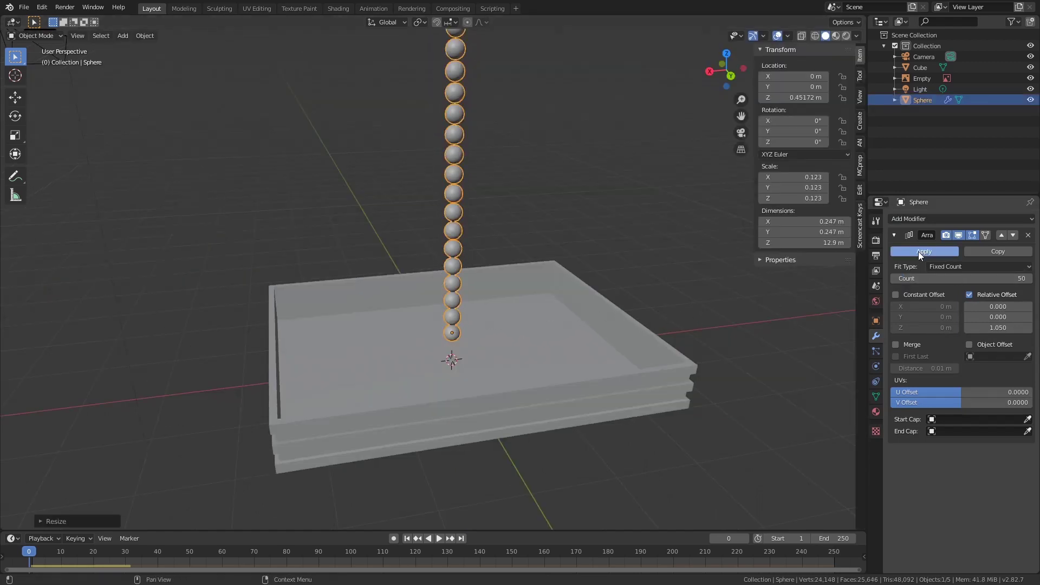
{"action": "left_click", "coordinate": [924, 251]}
Raise the sphere column above the tray to about 4.28 m on Z.
{"action": "key", "text": "g"}
{"action": "key", "text": "z"}
{"action": "left_click", "coordinate": [612, 96]}
Duplicate the sphere column twice and place the two copies close beside the original.
{"action": "scroll", "coordinate": [564, 114], "scroll_direction": "down", "scroll_amount": 3}
{"action": "middle_click_drag", "start_coordinate": [530, 129], "coordinate": [538, 267], "text": "shift"}
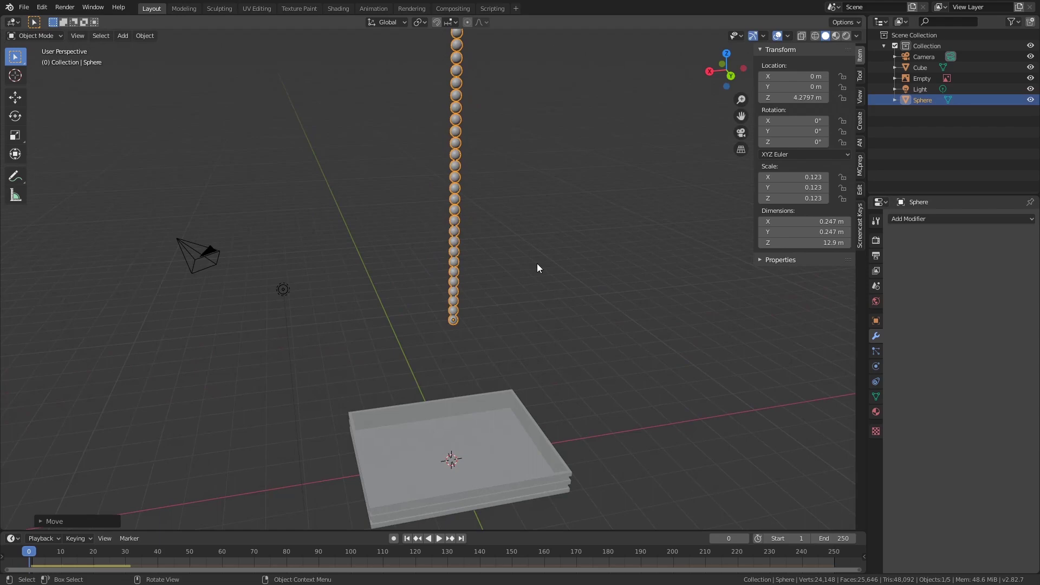
{"action": "key", "text": "shift+d"}
{"action": "left_click", "coordinate": [545, 265]}
{"action": "scroll", "coordinate": [549, 276], "scroll_direction": "up", "scroll_amount": 5}
{"action": "key", "text": "g"}
{"action": "left_click", "coordinate": [563, 322]}
{"action": "key", "text": "shift+d"}
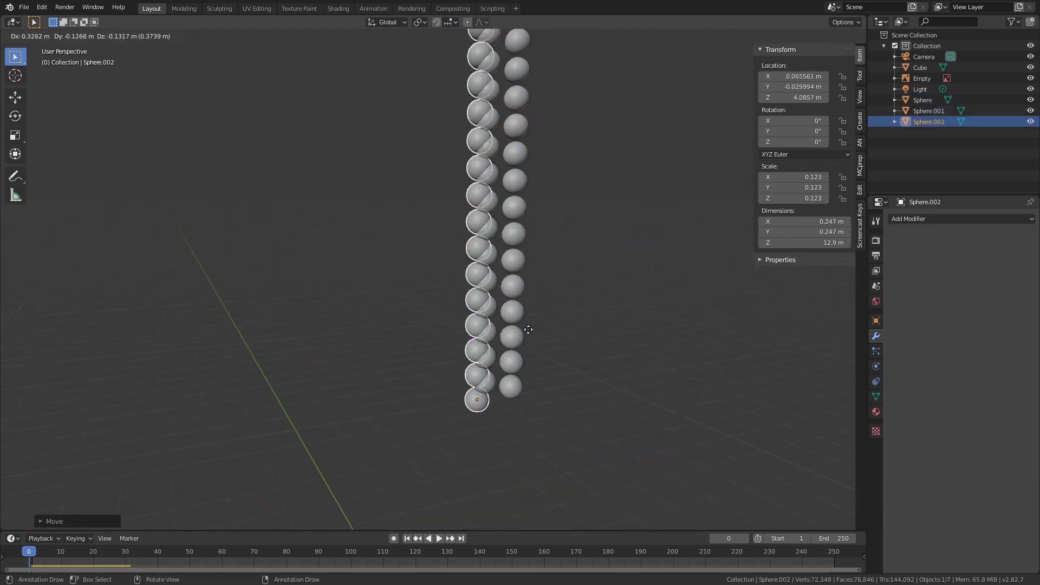
{"action": "left_click", "coordinate": [510, 329]}
Duplicate the sphere column four more times, packing the copies into a tight cluster of seven columns.
{"action": "middle_click_drag", "start_coordinate": [510, 330], "coordinate": [550, 575]}
{"action": "key", "text": "shift+d"}
{"action": "left_click", "coordinate": [483, 307]}
{"action": "key", "text": "shift+d"}
{"action": "left_click", "coordinate": [476, 320]}
{"action": "key", "text": "g"}
{"action": "left_click", "coordinate": [344, 359]}
{"action": "key", "text": "shift+d"}
{"action": "left_click", "coordinate": [583, 351]}
{"action": "key", "text": "shift+d"}
{"action": "left_click", "coordinate": [515, 357]}
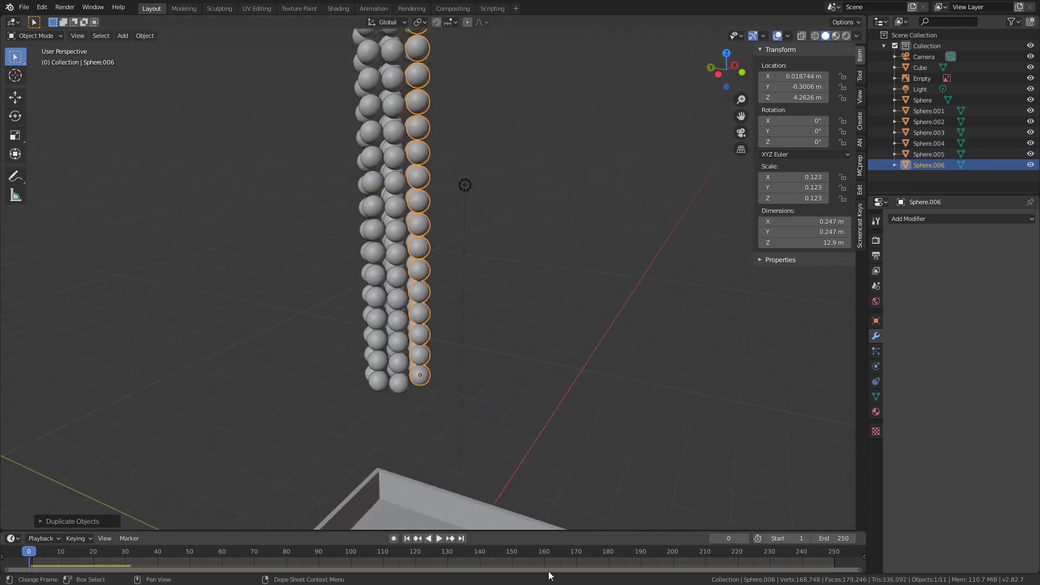
Select all seven sphere columns and separate them by loose parts into individual spheres.
{"action": "left_click", "coordinate": [923, 101], "text": "shift"}
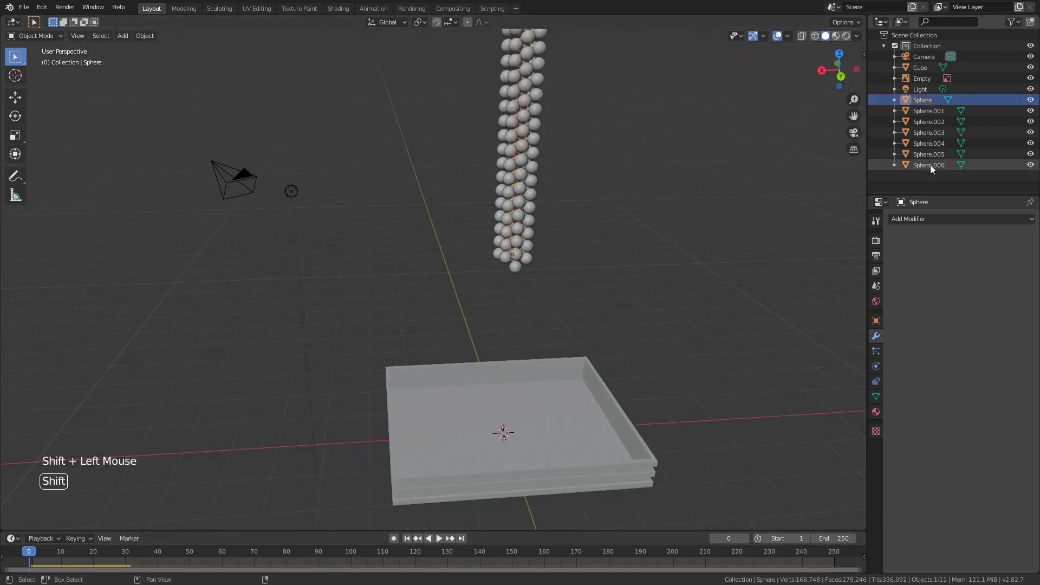
{"action": "left_click", "coordinate": [931, 164], "text": "shift"}
{"action": "key", "text": "Tab"}
{"action": "key", "text": "p"}
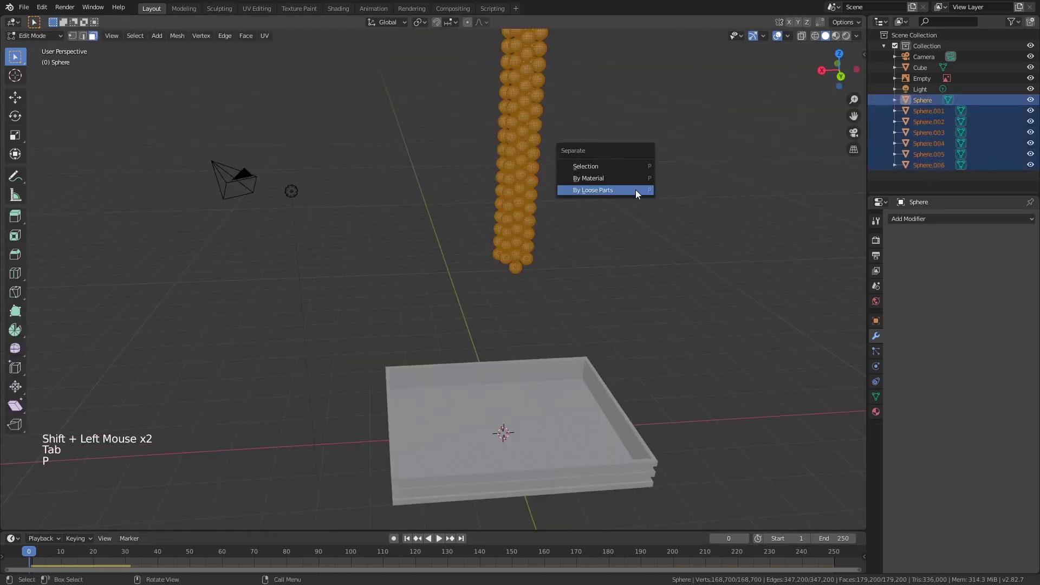
{"action": "left_click", "coordinate": [635, 189]}
{"action": "key", "text": "Tab"}
{"action": "left_click", "coordinate": [646, 223]}
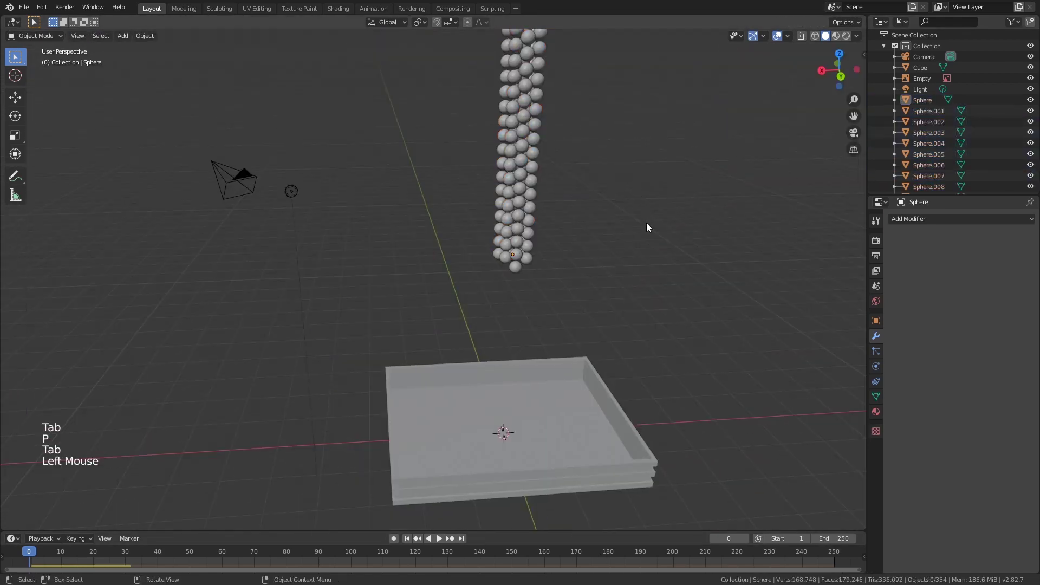
Select all the spheres without the camera, tray, reference image and light, and set each sphere's origin to its own centre.
{"action": "key", "text": "a"}
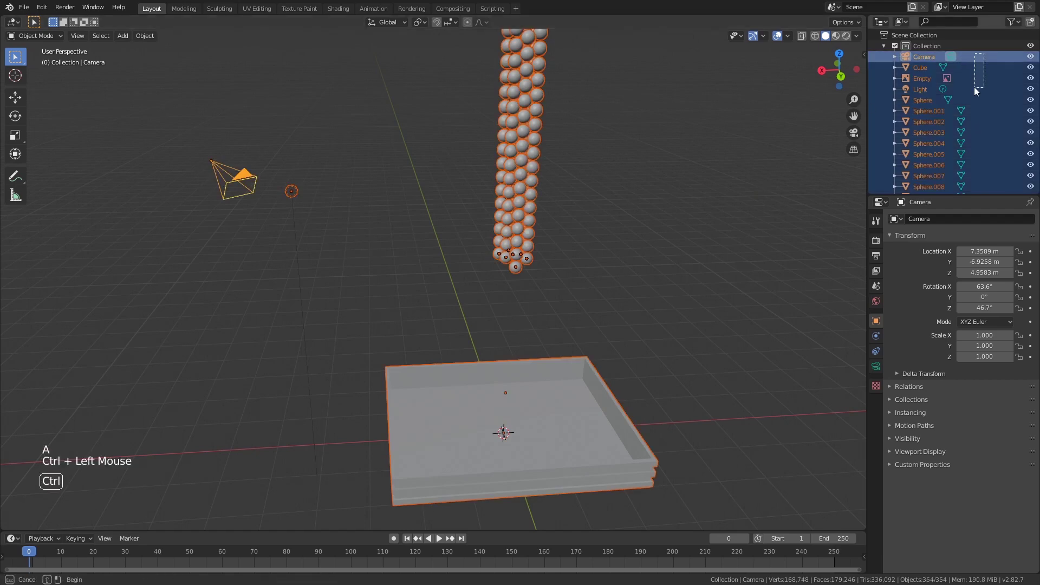
{"action": "left_click_drag", "start_coordinate": [974, 87], "coordinate": [974, 86], "text": "ctrl"}
{"action": "key", "text": "F3"}
{"action": "type", "text": "set origin"}
{"action": "key", "text": "Return"}
{"action": "left_click", "coordinate": [752, 181]}
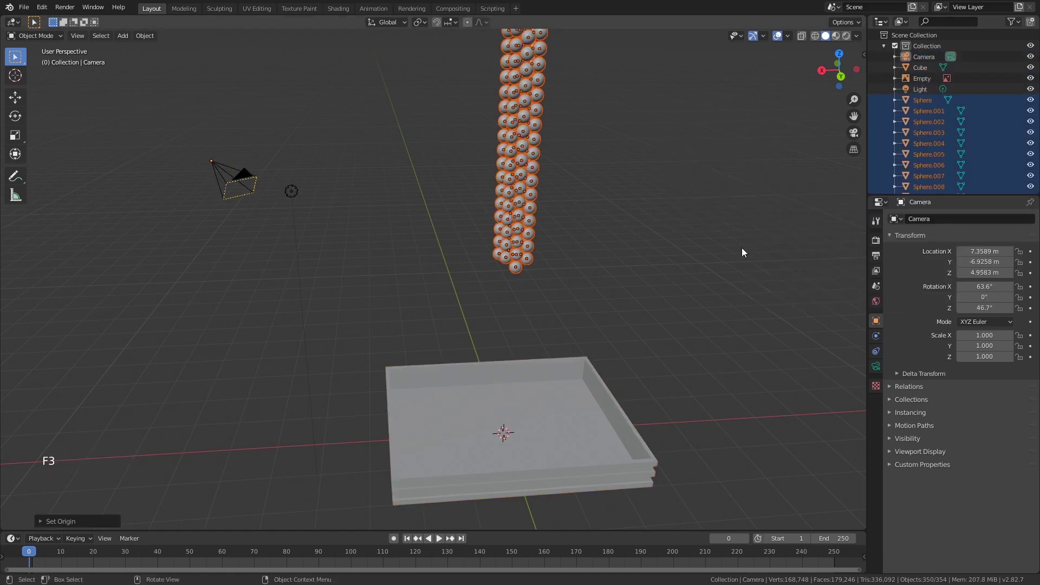
Bake all dynamics from the Rigid Body World cache and play the falling-sphere simulation.
{"action": "left_click", "coordinate": [876, 286]}
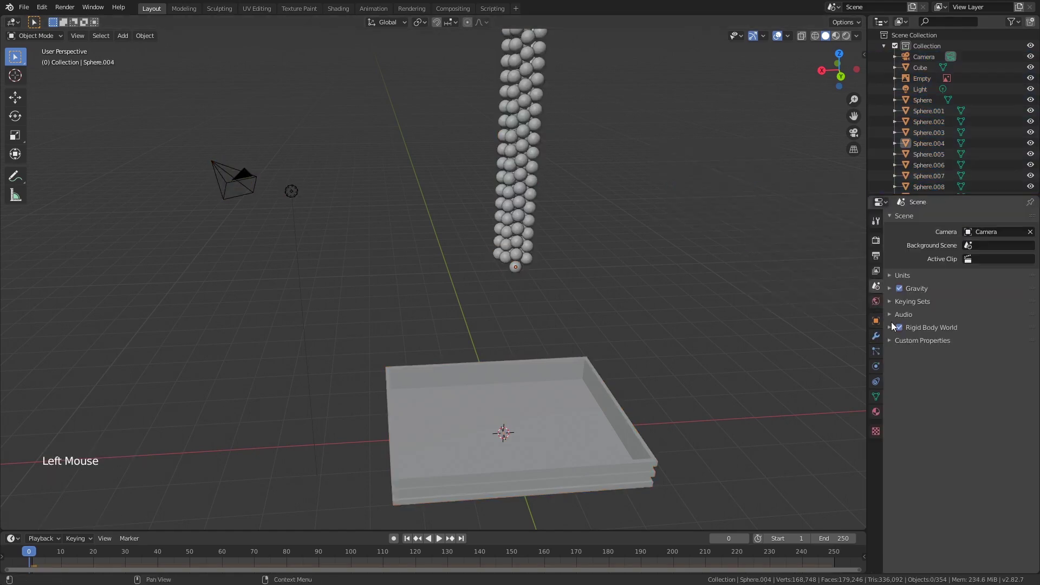
{"action": "left_click", "coordinate": [893, 326]}
{"action": "left_click", "coordinate": [949, 451]}
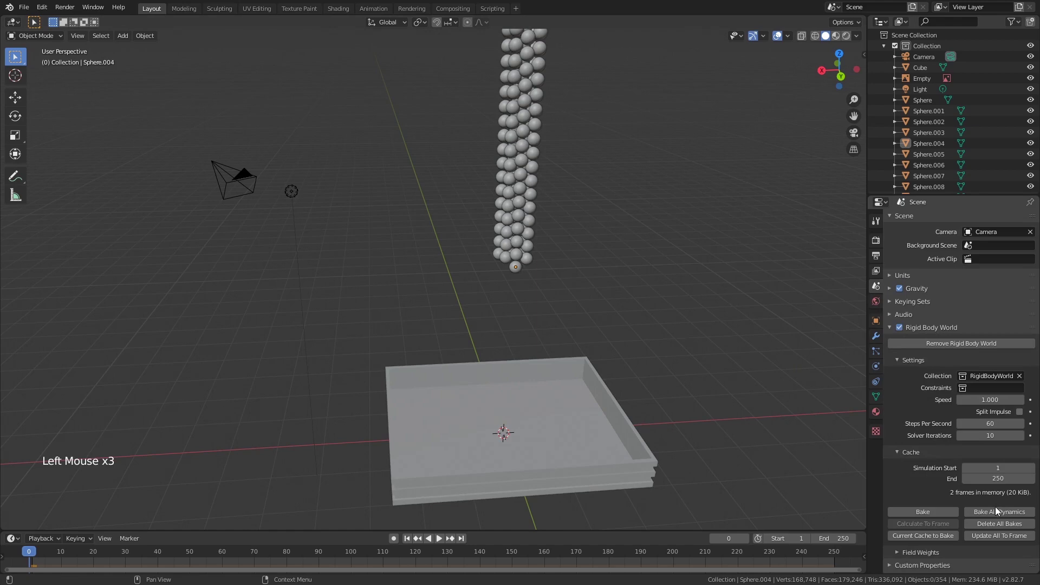
{"action": "left_click", "coordinate": [995, 512]}
{"action": "left_click", "coordinate": [690, 341]}
{"action": "key", "text": "space"}
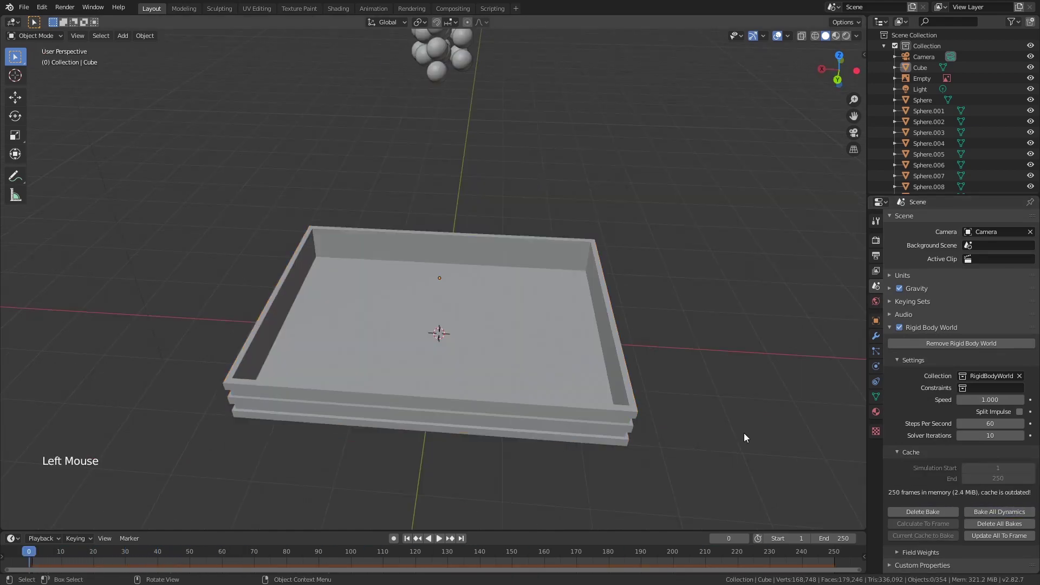
Scale the tray down slightly, to about 0.97 of its size.
{"action": "left_click", "coordinate": [708, 425]}
{"action": "key", "text": "s"}
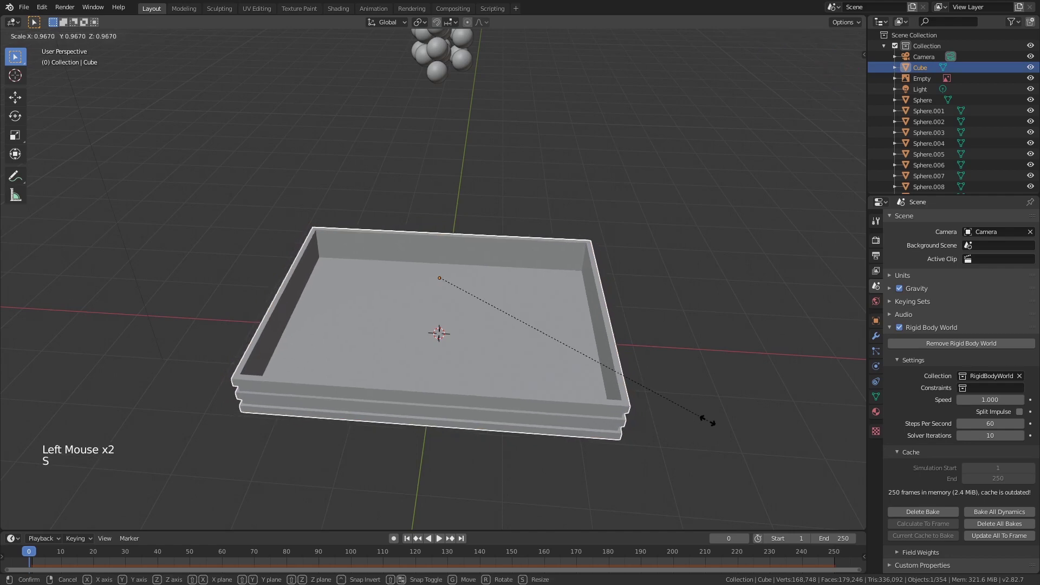
{"action": "left_click", "coordinate": [708, 423]}
Clear the outdated bakes, bake all dynamics again and play the simulation with the resized tray.
{"action": "left_click", "coordinate": [988, 524]}
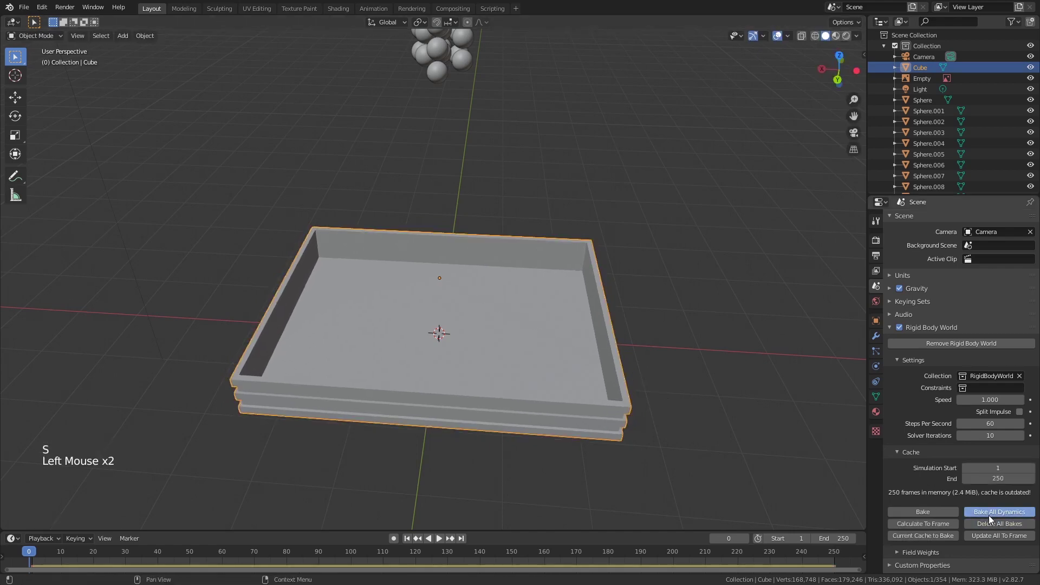
{"action": "key", "text": "space"}
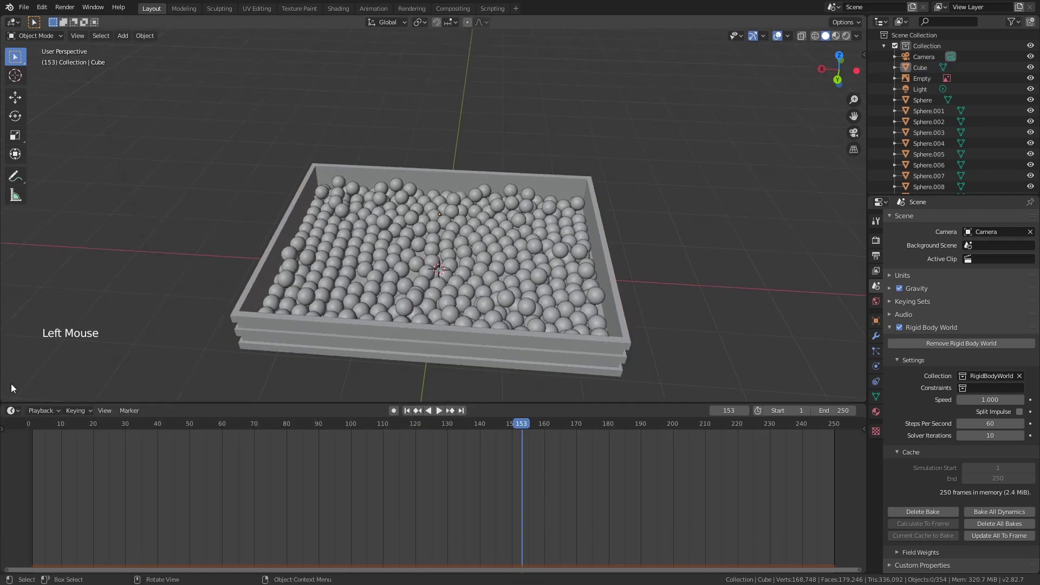
Show the Shader Editor for one of the spheres and add an Image Texture node to its material.
{"action": "left_click", "coordinate": [13, 411]}
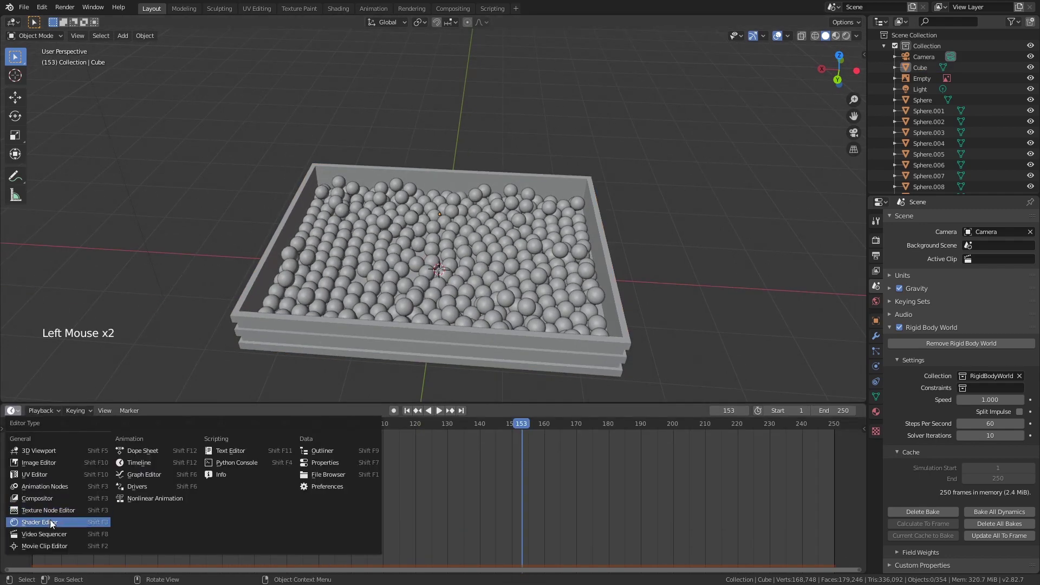
{"action": "left_click", "coordinate": [51, 523]}
{"action": "left_click", "coordinate": [415, 302]}
{"action": "scroll", "coordinate": [285, 502], "scroll_direction": "up", "scroll_amount": 4}
{"action": "middle_click_drag", "start_coordinate": [293, 497], "coordinate": [335, 481]}
{"action": "scroll", "coordinate": [352, 463], "scroll_direction": "up", "scroll_amount": 6}
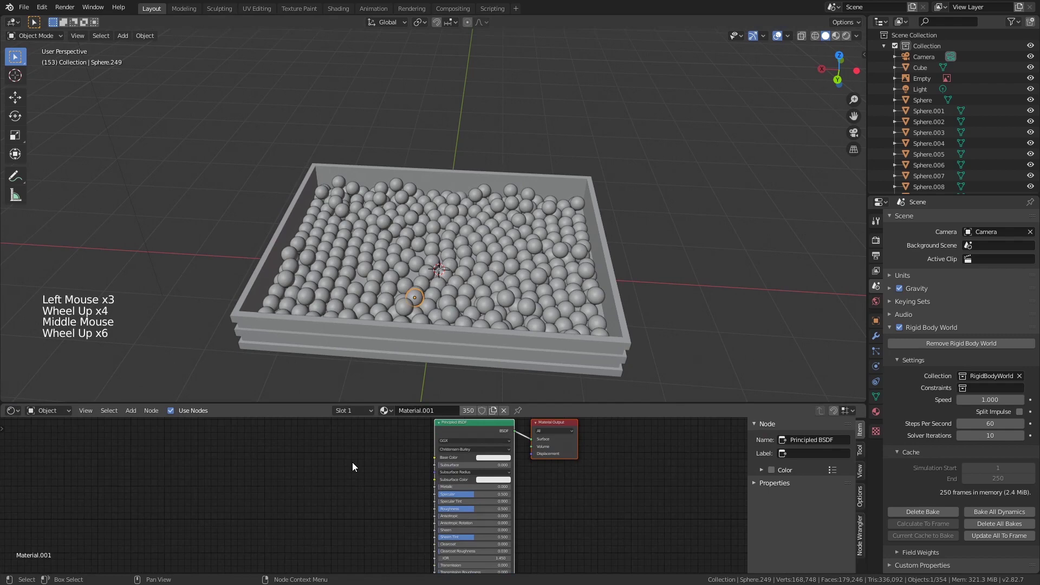
{"action": "key", "text": "shift+a"}
{"action": "left_click", "coordinate": [352, 463]}
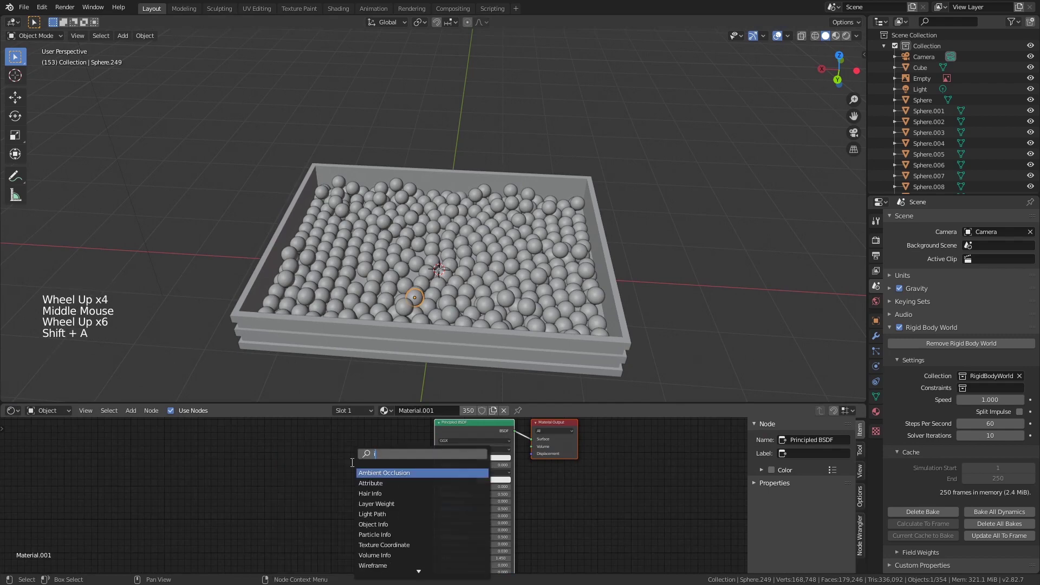
{"action": "type", "text": "ima"}
{"action": "key", "text": "Return"}
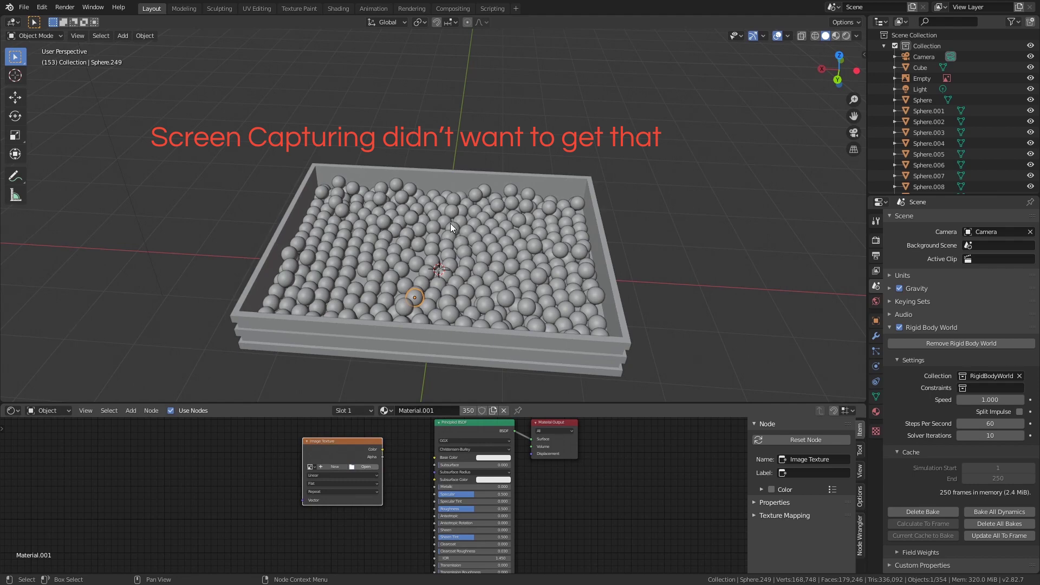
Load Starry Night.jpg into the Image Texture node, connect its Color to the Base Color and set the interpolation to Closest.
{"action": "left_click", "coordinate": [366, 466]}
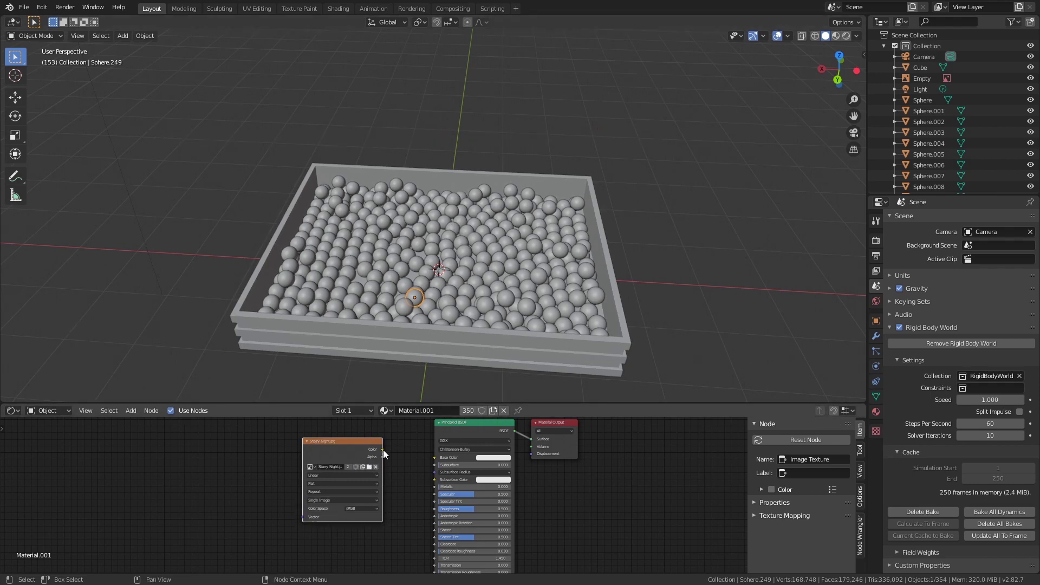
{"action": "left_click_drag", "start_coordinate": [382, 449], "coordinate": [447, 460]}
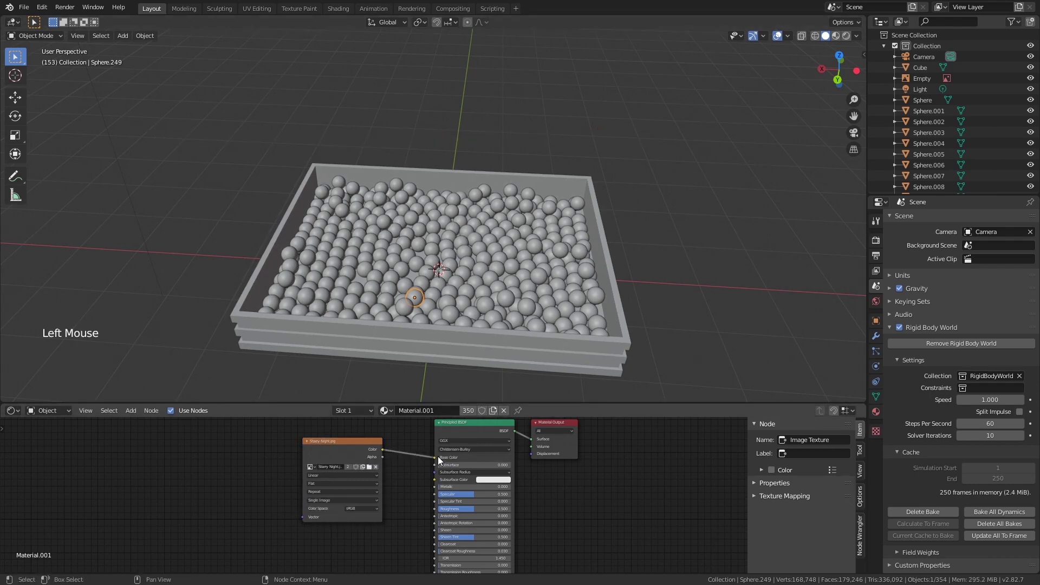
{"action": "left_click", "coordinate": [369, 476]}
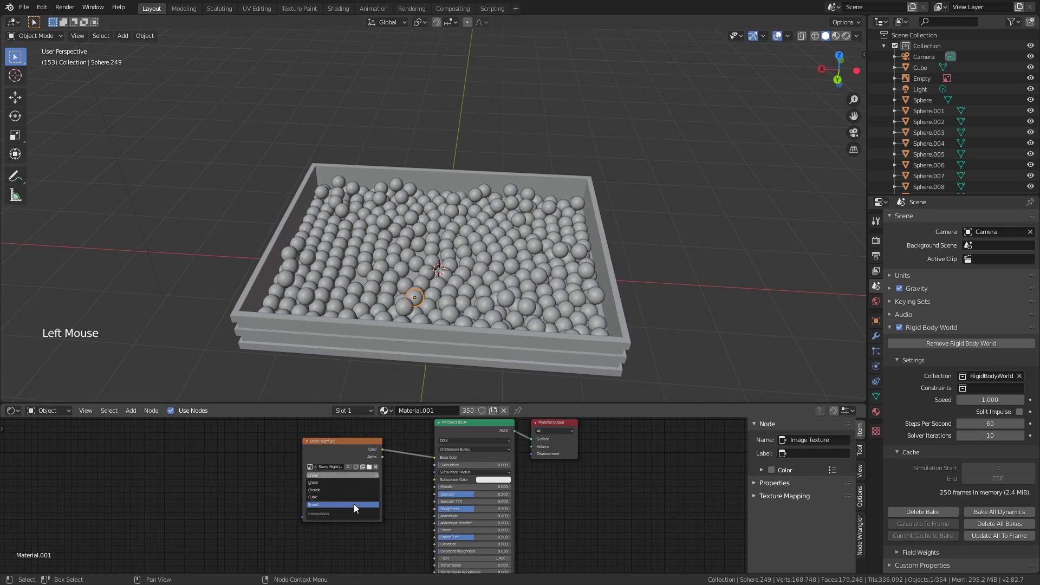
{"action": "left_click", "coordinate": [346, 490]}
{"action": "scroll", "coordinate": [380, 502], "scroll_direction": "up", "scroll_amount": 3}
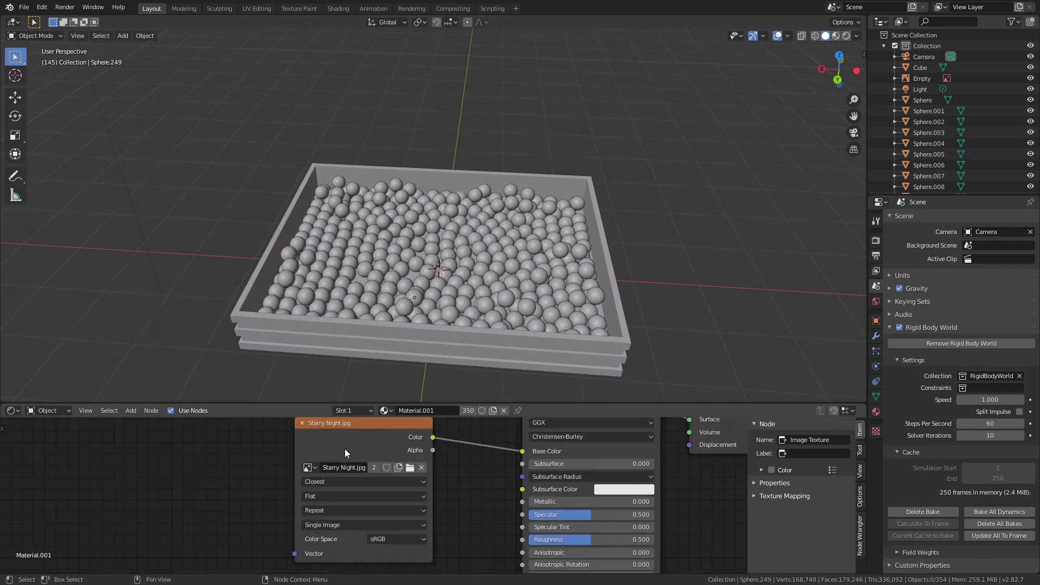
Switch the lower area back to the Timeline and go to frame 250.
{"action": "left_click", "coordinate": [14, 413]}
{"action": "left_click", "coordinate": [179, 462]}
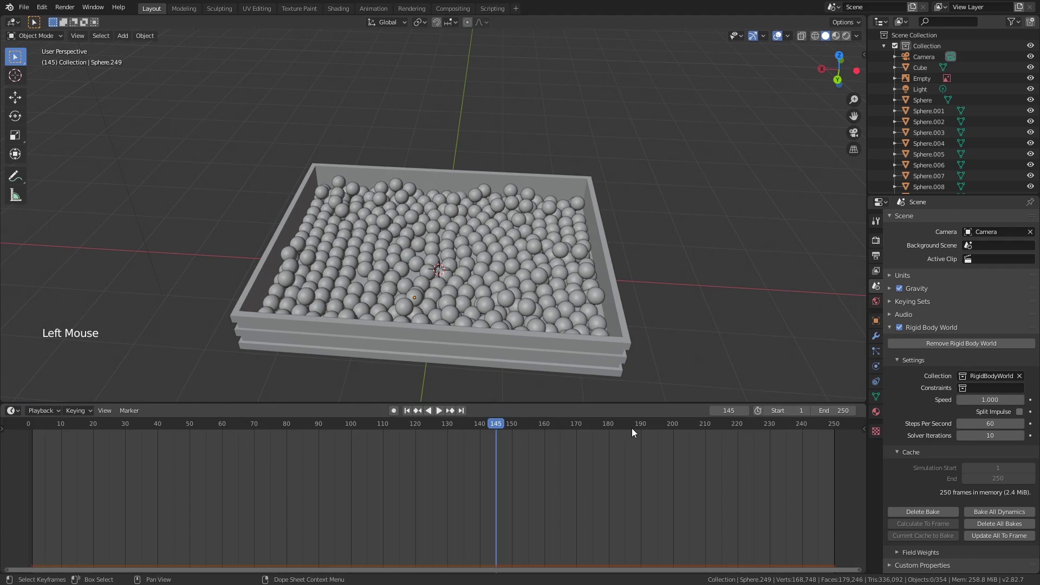
{"action": "left_click_drag", "start_coordinate": [815, 428], "coordinate": [834, 430]}
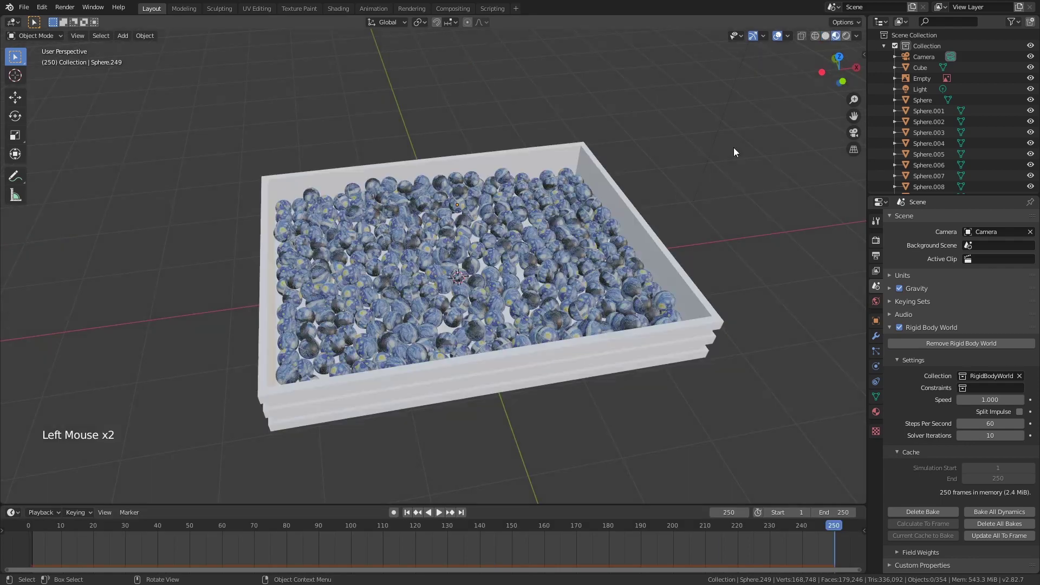
Select all the spheres and their complete meshes in Edit Mode, and unwrap them with Project From View from the top.
{"action": "key", "text": "a"}
{"action": "left_click_drag", "start_coordinate": [975, 87], "coordinate": [975, 87], "text": "ctrl"}
{"action": "key", "text": "Tab"}
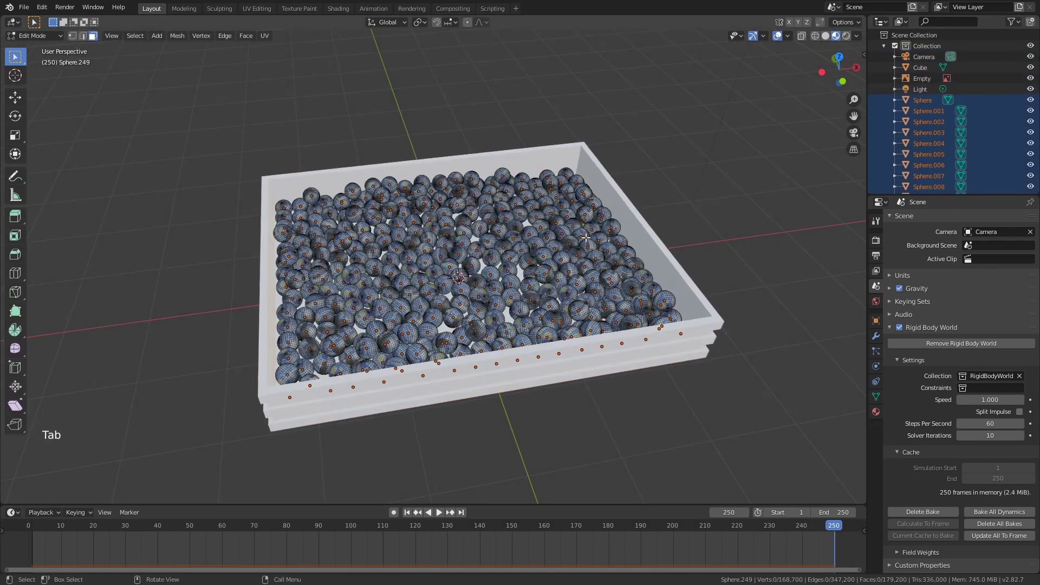
{"action": "key", "text": "a"}
{"action": "left_click", "coordinate": [838, 57]}
{"action": "scroll", "coordinate": [536, 219], "scroll_direction": "down", "scroll_amount": 1}
{"action": "middle_click_drag", "start_coordinate": [536, 220], "coordinate": [473, 237], "text": "shift"}
{"action": "key", "text": "u"}
{"action": "left_click", "coordinate": [504, 265]}
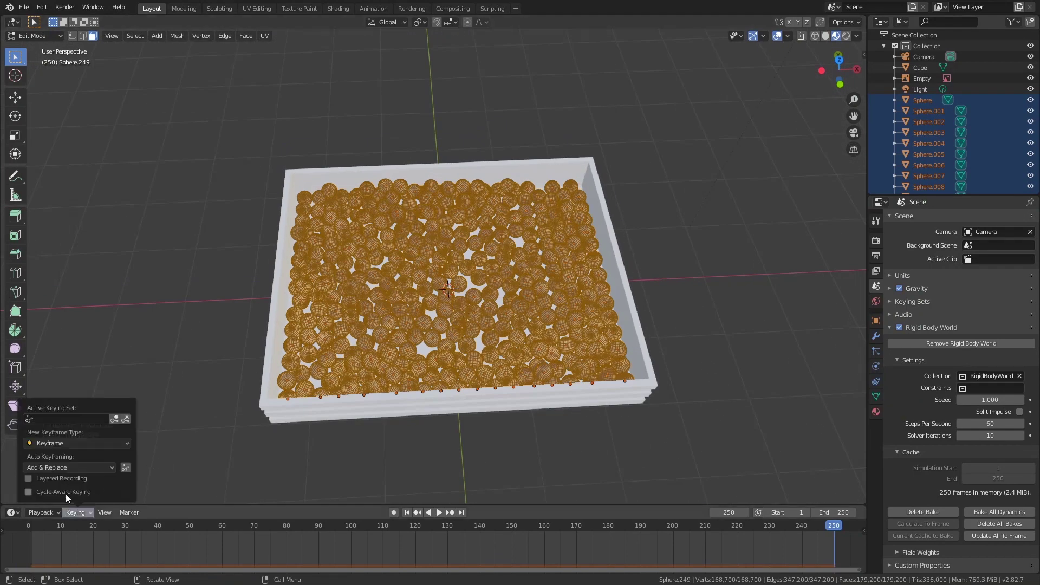
Turn the lower area into a UV Editor and enlarge it to show the sphere UVs over Starry Night.jpg.
{"action": "left_click", "coordinate": [12, 512]}
{"action": "left_click", "coordinate": [49, 431]}
{"action": "left_click_drag", "start_coordinate": [217, 505], "coordinate": [216, 369]}
{"action": "scroll", "coordinate": [436, 473], "scroll_direction": "up", "scroll_amount": 2}
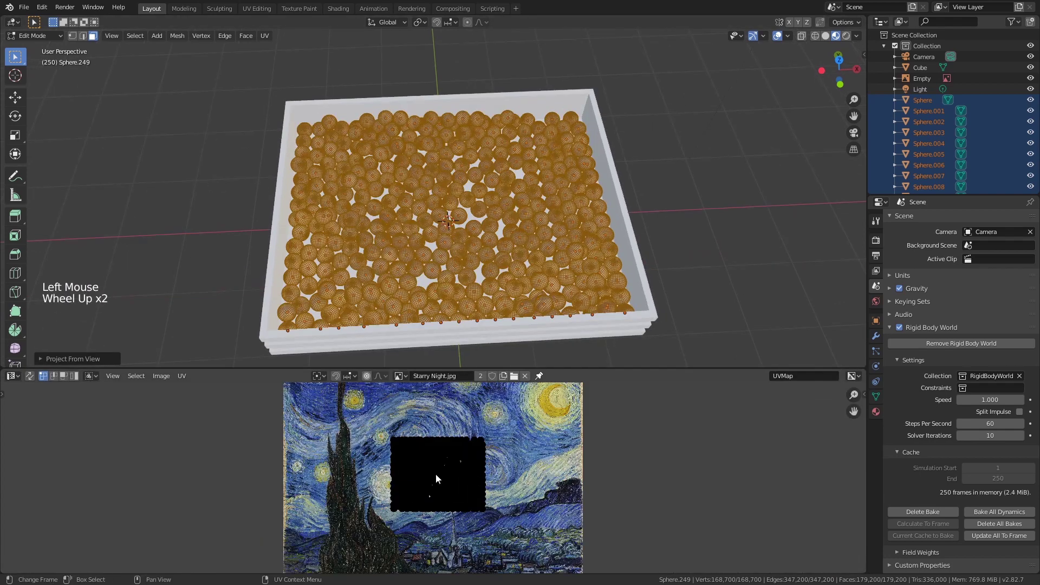
Scale up all the sphere UVs and move them to cover the Starry Night image, and return to Object Mode.
{"action": "key", "text": "a"}
{"action": "scroll", "coordinate": [485, 476], "scroll_direction": "down", "scroll_amount": 2}
{"action": "key", "text": "s"}
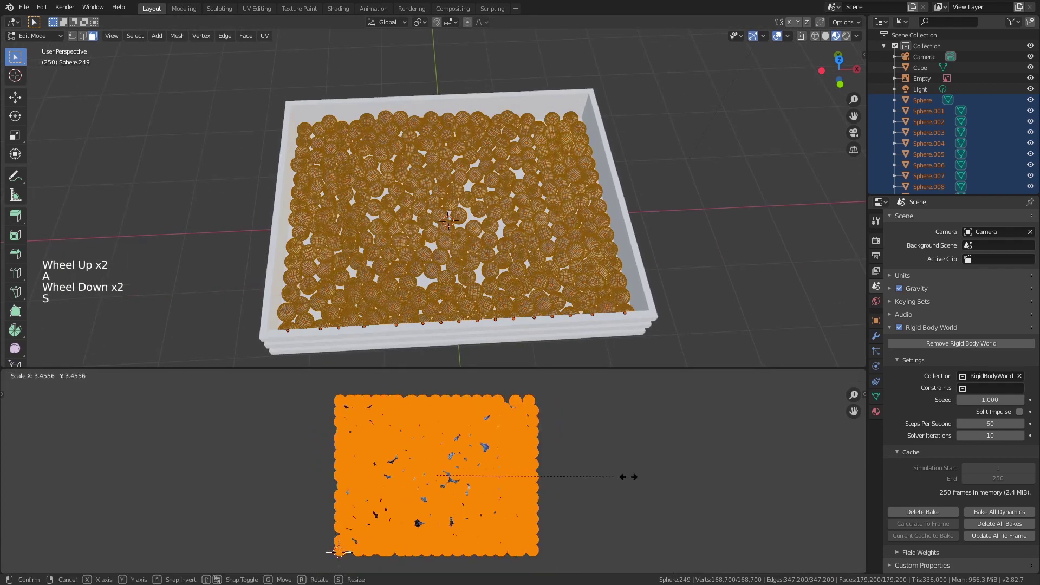
{"action": "left_click", "coordinate": [616, 477]}
{"action": "key", "text": "g"}
{"action": "left_click", "coordinate": [621, 478]}
{"action": "scroll", "coordinate": [637, 267], "scroll_direction": "down", "scroll_amount": 2}
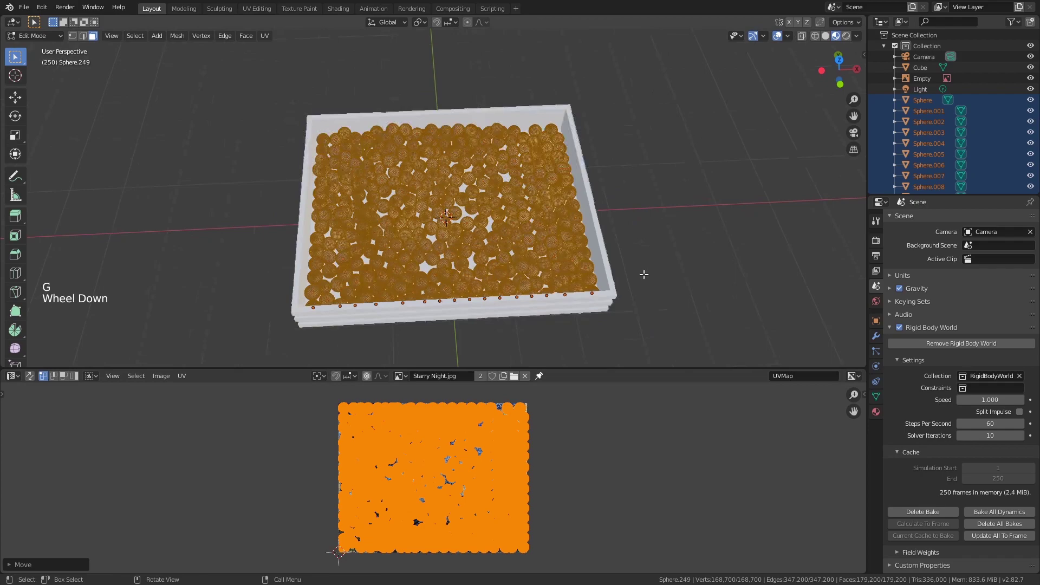
{"action": "key", "text": "Tab"}
Add a plane and scale it up into a large tabletop extending well beyond the tray.
{"action": "scroll", "coordinate": [671, 263], "scroll_direction": "up", "scroll_amount": 3}
{"action": "left_click", "coordinate": [706, 172]}
{"action": "mouse_move", "coordinate": [705, 172]}
{"action": "middle_mouse_down"}
{"action": "mouse_move", "coordinate": [700, 219]}
{"action": "mouse_move", "coordinate": [718, 166]}
{"action": "mouse_move", "coordinate": [697, 184]}
{"action": "mouse_move", "coordinate": [694, 217]}
{"action": "mouse_move", "coordinate": [706, 180]}
{"action": "middle_mouse_up"}
{"action": "scroll", "coordinate": [717, 165], "scroll_direction": "down", "scroll_amount": 3}
{"action": "scroll", "coordinate": [717, 165], "scroll_direction": "up", "scroll_amount": 1}
{"action": "key", "text": "shift+a"}
{"action": "mouse_move", "coordinate": [618, 385]}
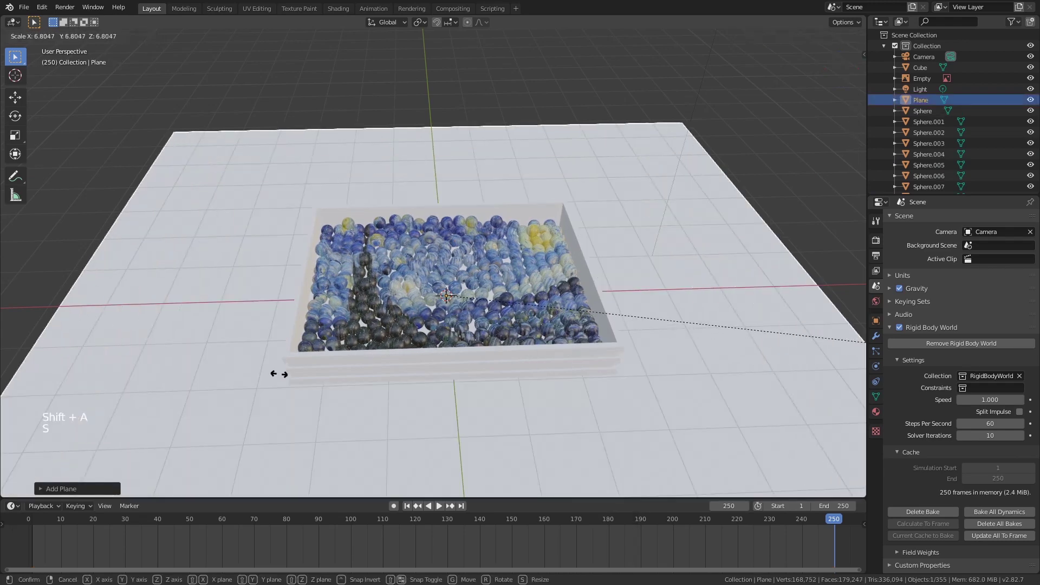
{"action": "scroll", "coordinate": [278, 372], "scroll_direction": "down", "scroll_amount": 8}
{"action": "middle_click_drag", "start_coordinate": [279, 372], "coordinate": [395, 325]}
{"action": "key", "text": "s"}
{"action": "key", "text": "s"}
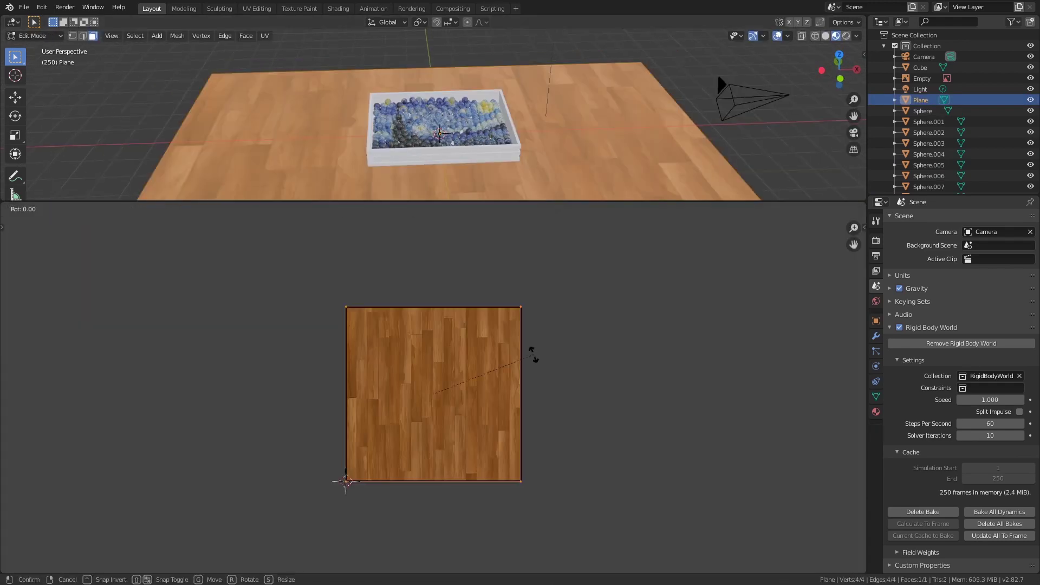
Rotate the tabletop plane's UVs by 90 degrees and enlarge them over the wood texture.
{"action": "key", "text": "r"}
{"action": "key", "text": "9"}
{"action": "key", "text": "0"}
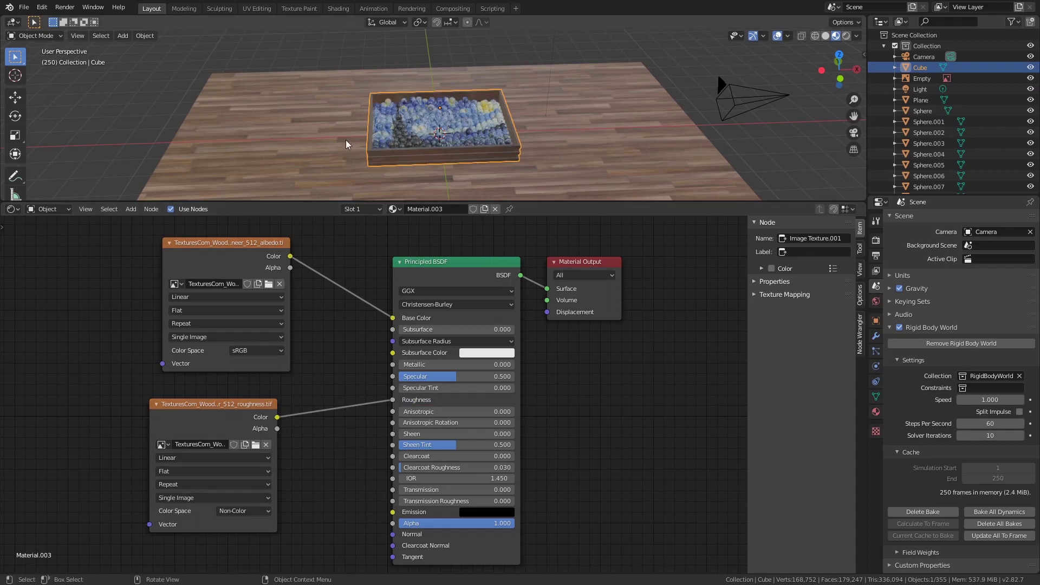
Light the world with the fireplace_4k environment texture and set the Cycles feature set to Experimental.
{"action": "left_click", "coordinate": [48, 209]}
{"action": "left_click", "coordinate": [49, 234]}
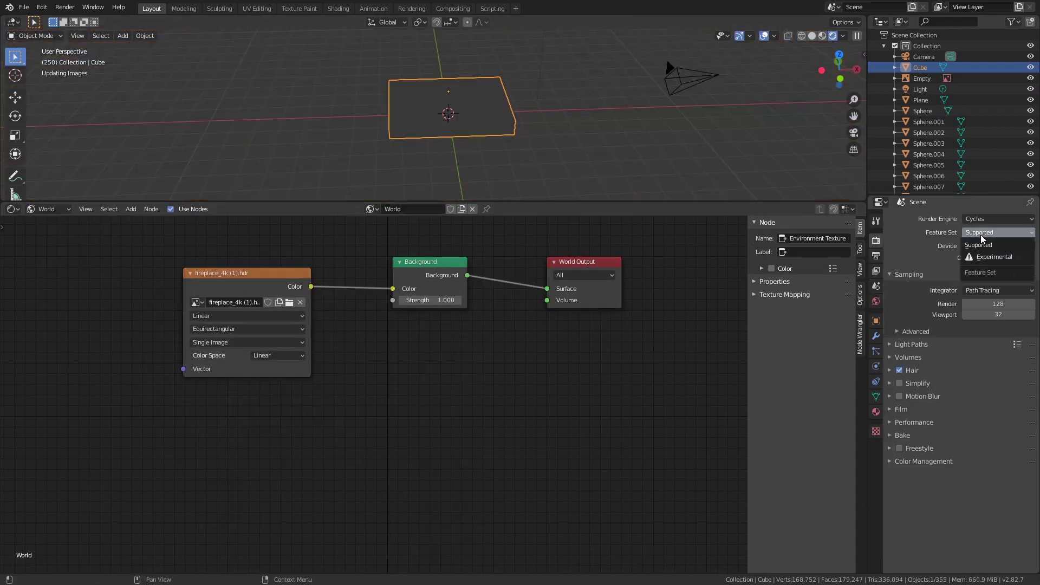
{"action": "left_click", "coordinate": [985, 251]}
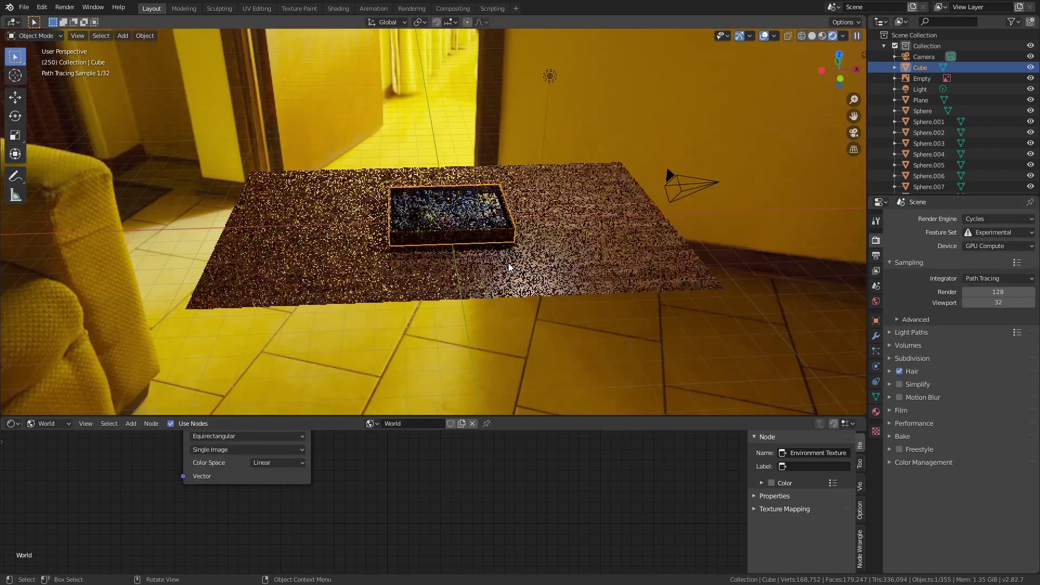
{"action": "scroll", "coordinate": [508, 263], "scroll_direction": "down", "scroll_amount": 5}
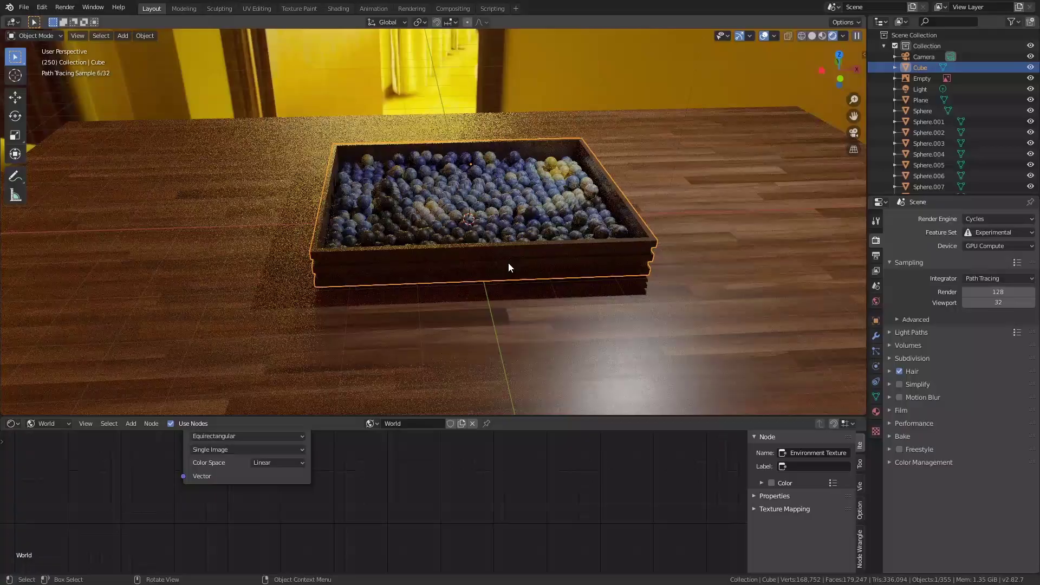
Lower the roughness of the spheres' material and select the light to show its sun settings.
{"action": "mouse_move", "coordinate": [508, 262]}
{"action": "middle_mouse_down"}
{"action": "mouse_move", "coordinate": [535, 287]}
{"action": "mouse_move", "coordinate": [523, 252]}
{"action": "middle_mouse_up"}
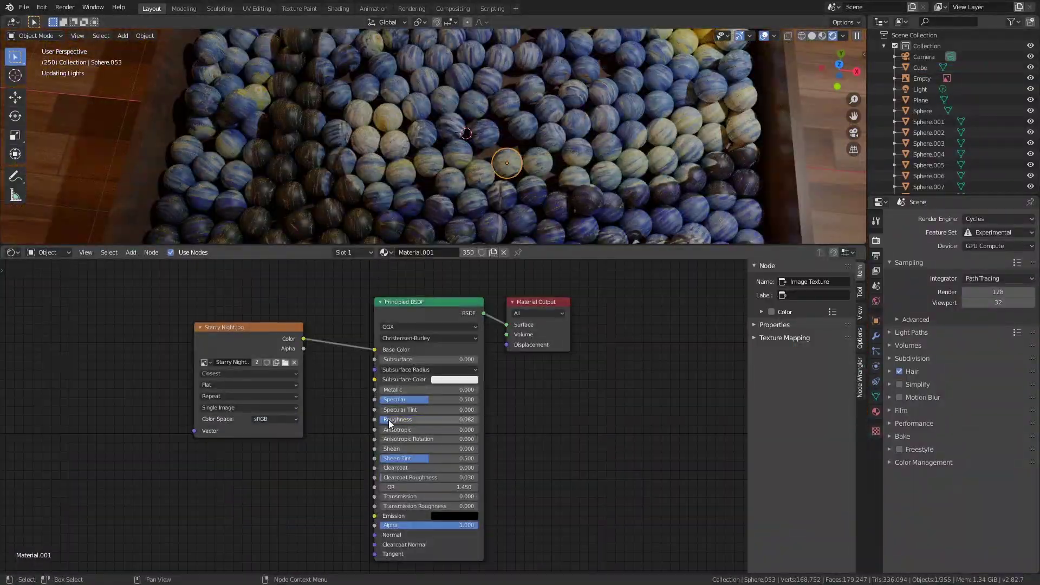
{"action": "left_click", "coordinate": [920, 89]}
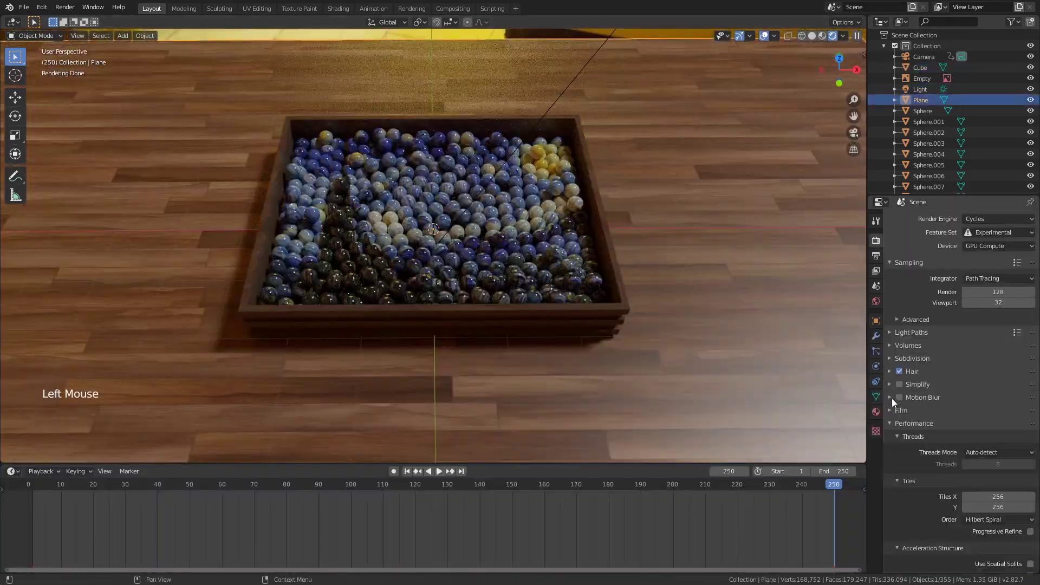
{"action": "left_click", "coordinate": [895, 398]}
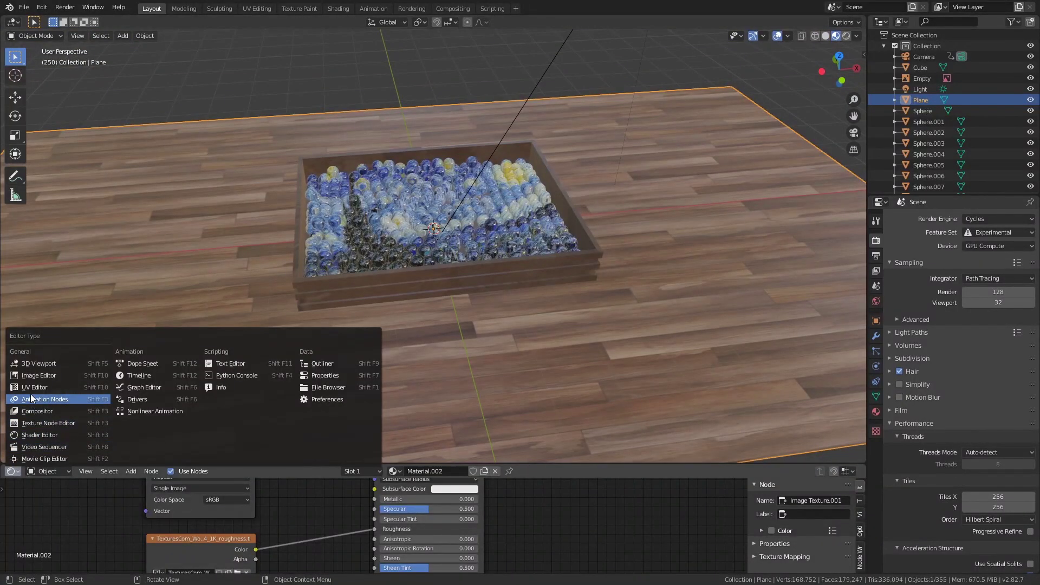
Show the UV Editor and select the tray's whole mesh in Edit Mode.
{"action": "left_click", "coordinate": [34, 387]}
{"action": "scroll", "coordinate": [404, 300], "scroll_direction": "up", "scroll_amount": 2}
{"action": "left_click", "coordinate": [405, 300]}
{"action": "key", "text": "Tab"}
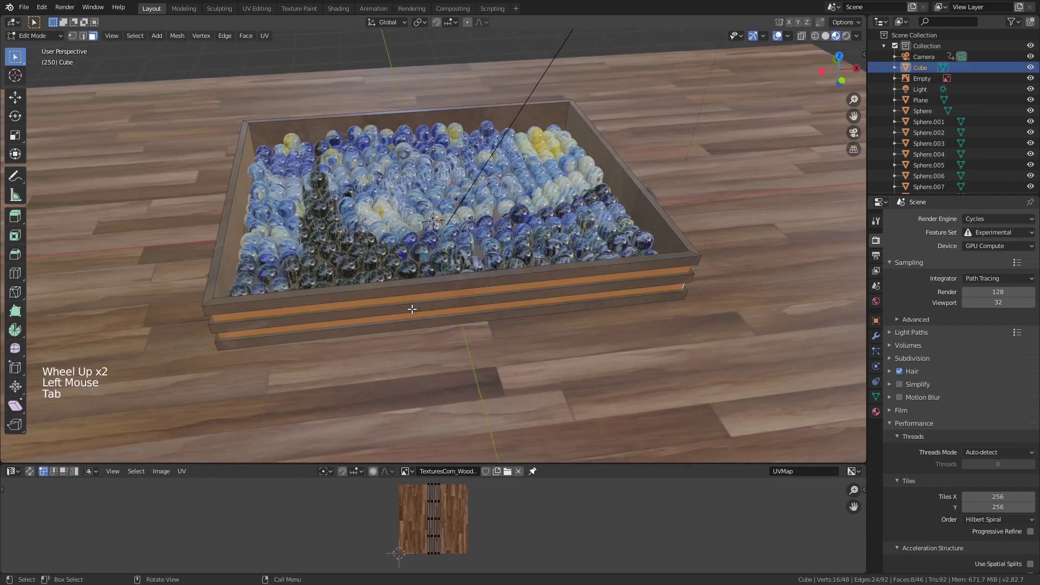
{"action": "key", "text": "a"}
Unwrap the tray with Cube Projection, return to Object Mode and inspect its wood texture in the rendered view.
{"action": "middle_click_drag", "start_coordinate": [412, 308], "coordinate": [454, 370]}
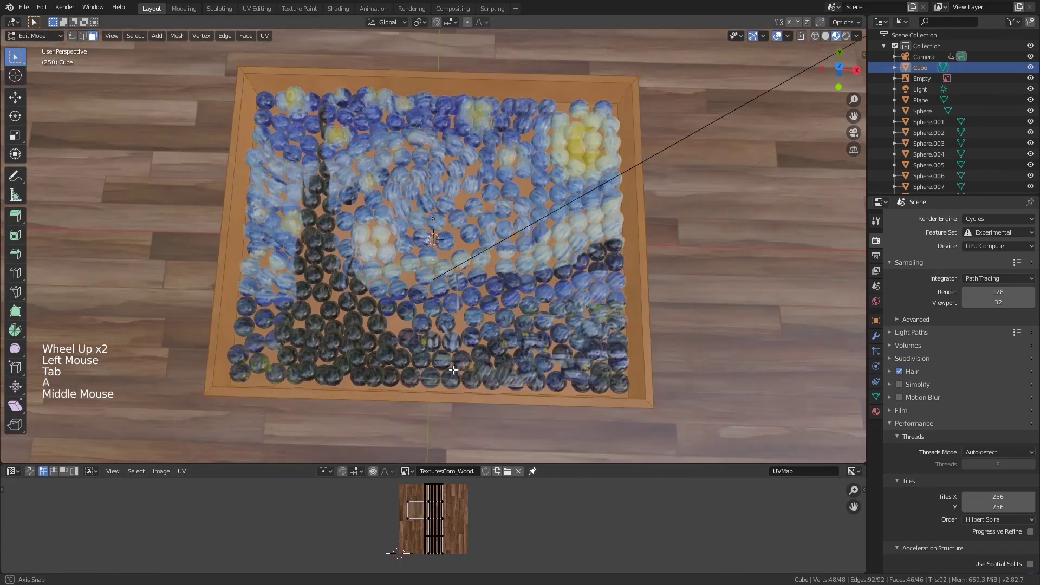
{"action": "middle_click", "coordinate": [453, 369]}
{"action": "key", "text": "u"}
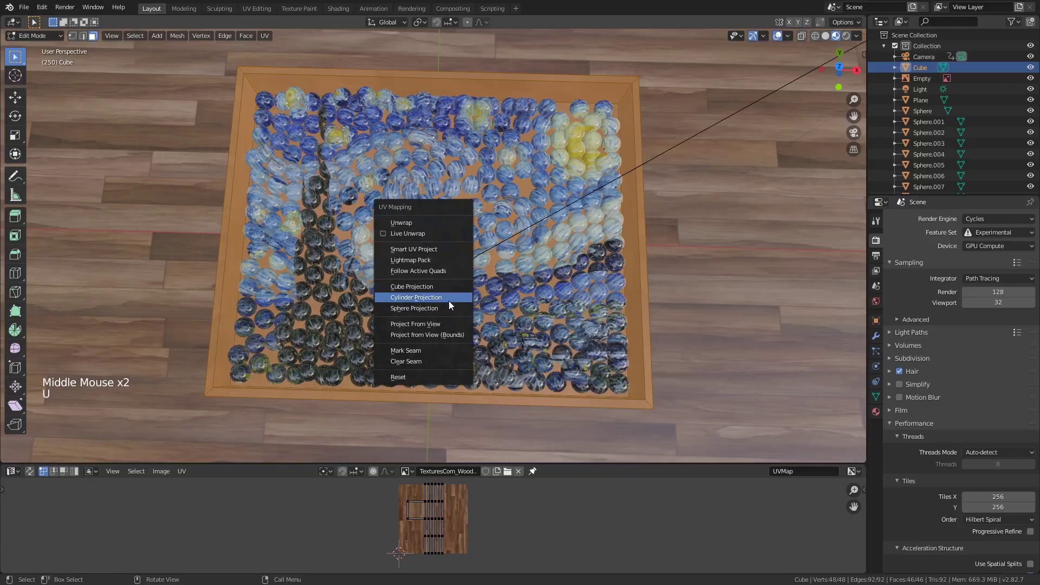
{"action": "left_click", "coordinate": [437, 285]}
{"action": "scroll", "coordinate": [474, 513], "scroll_direction": "up", "scroll_amount": 1}
{"action": "middle_click_drag", "start_coordinate": [477, 353], "coordinate": [454, 261]}
{"action": "key", "text": "Tab"}
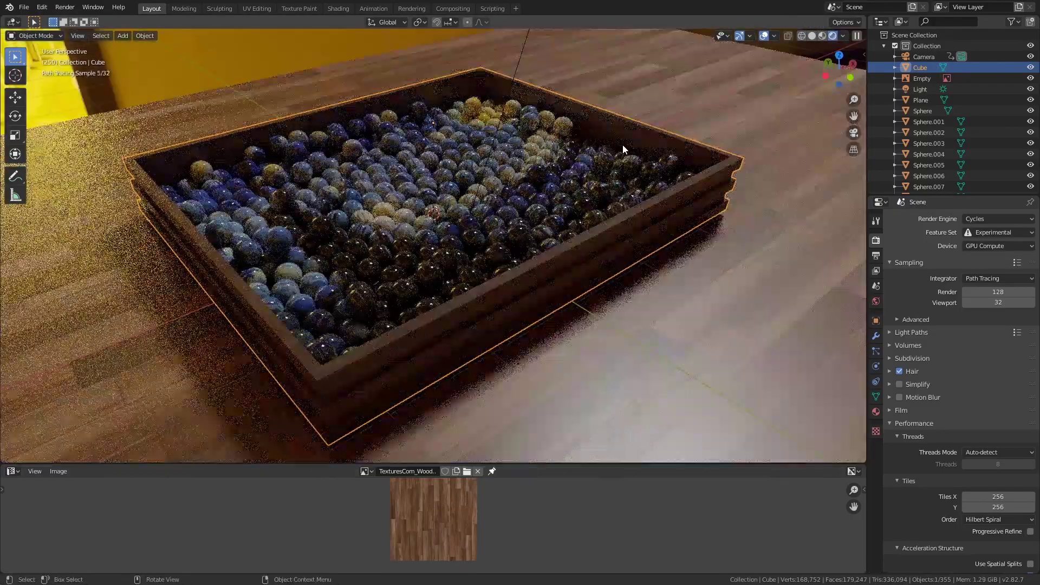
{"action": "scroll", "coordinate": [623, 144], "scroll_direction": "down", "scroll_amount": 2}
{"action": "middle_click_drag", "start_coordinate": [622, 145], "coordinate": [560, 153]}
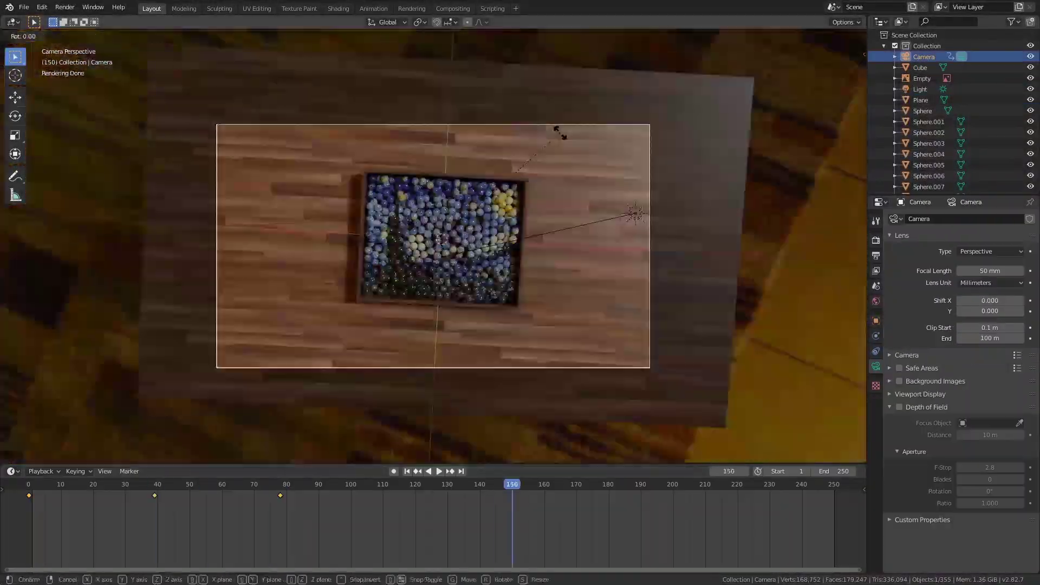
Select all objects except the camera, tray, reference image and light, and apply their Visual Transform at the settled frame.
{"action": "left_click_drag", "start_coordinate": [511, 483], "coordinate": [330, 483]}
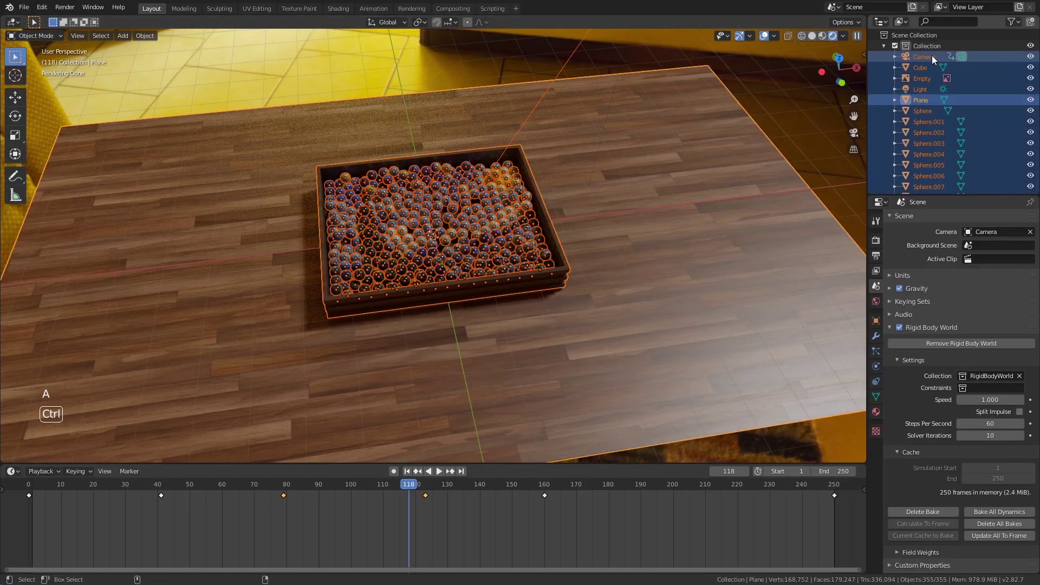
{"action": "left_click_drag", "start_coordinate": [932, 57], "coordinate": [928, 90], "text": "ctrl"}
{"action": "left_click_drag", "start_coordinate": [979, 56], "coordinate": [982, 90], "text": "ctrl"}
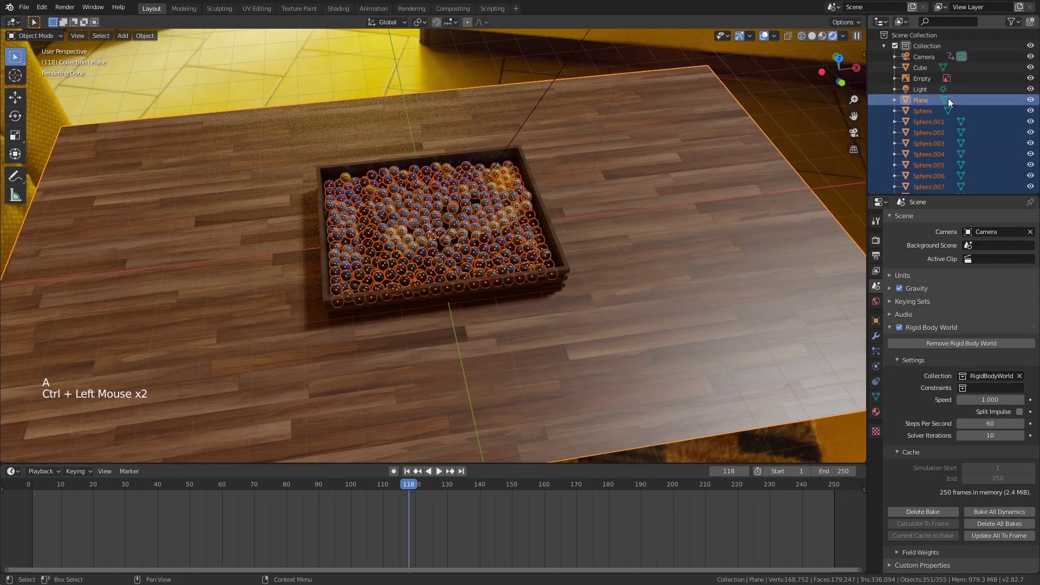
{"action": "scroll", "coordinate": [649, 206], "scroll_direction": "up", "scroll_amount": 1}
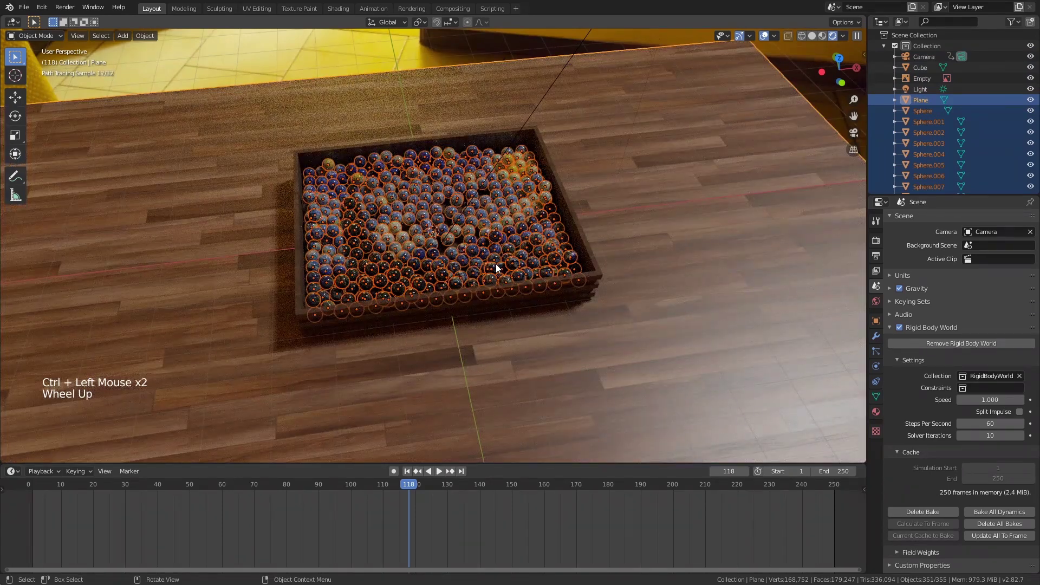
{"action": "key", "text": "ctrl+a"}
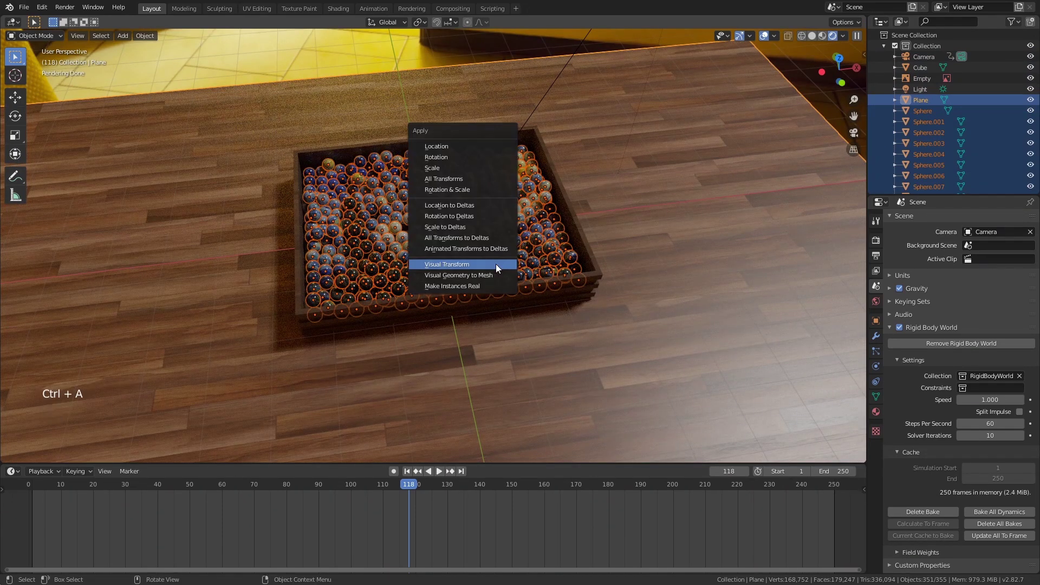
{"action": "left_click", "coordinate": [495, 265]}
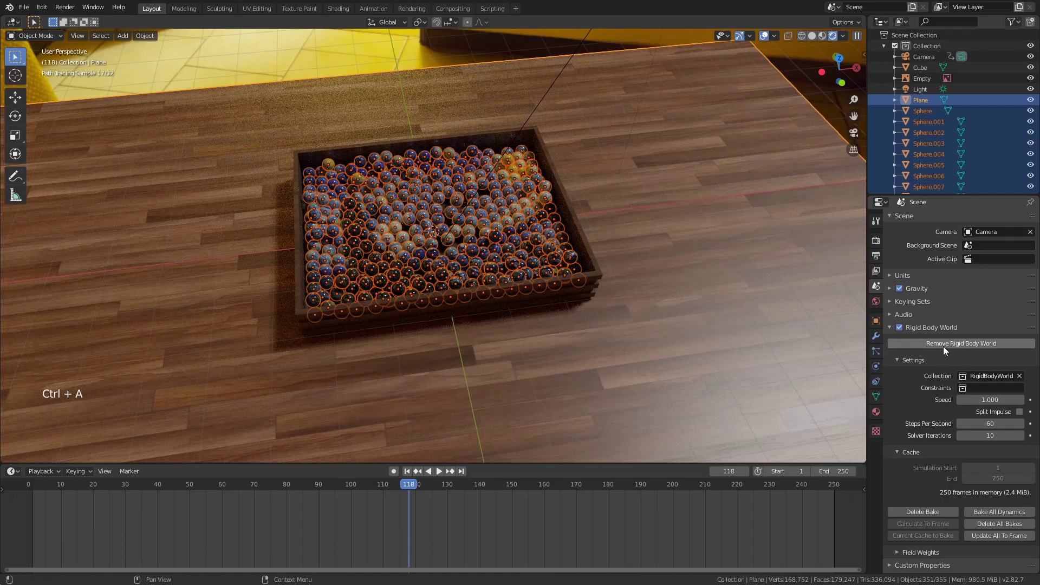
Remove the Rigid Body World and scrub through the timeline to check the spheres' positions.
{"action": "left_click", "coordinate": [944, 346]}
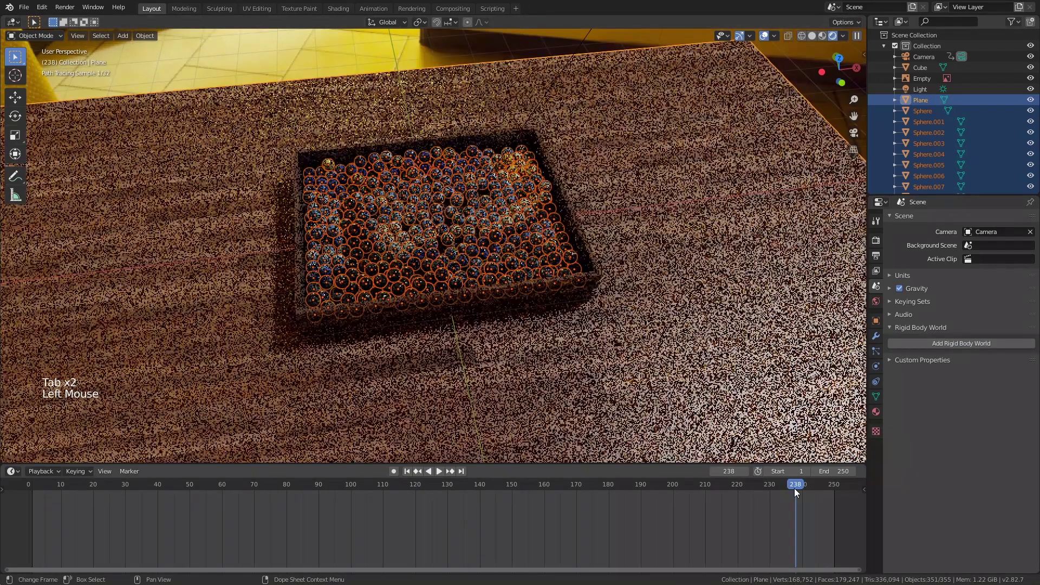
{"action": "left_click_drag", "start_coordinate": [794, 489], "coordinate": [335, 472]}
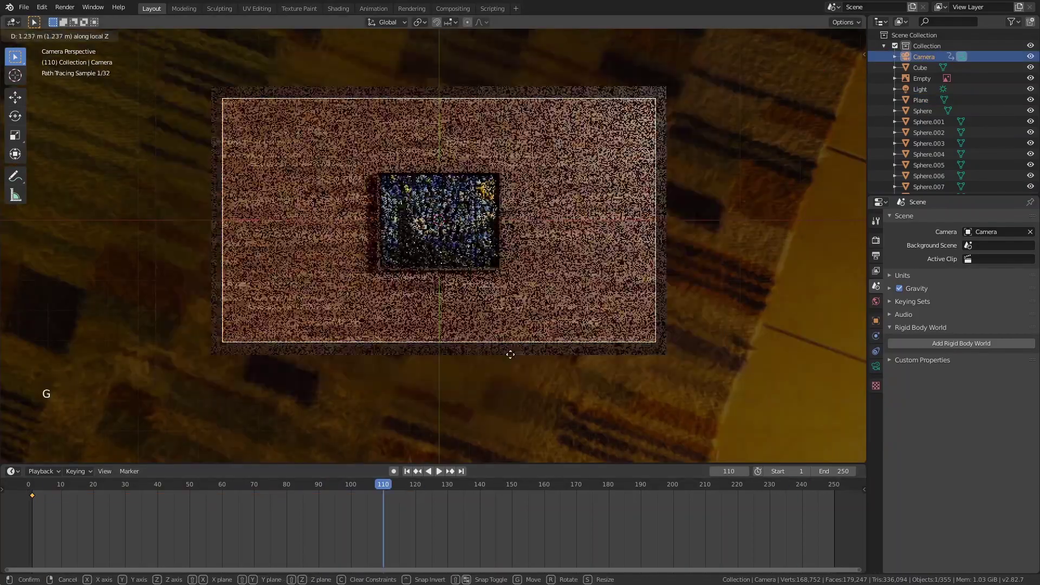
Open the Film exposure value for editing and redo the last three changes.
{"action": "double_click", "coordinate": [998, 423]}
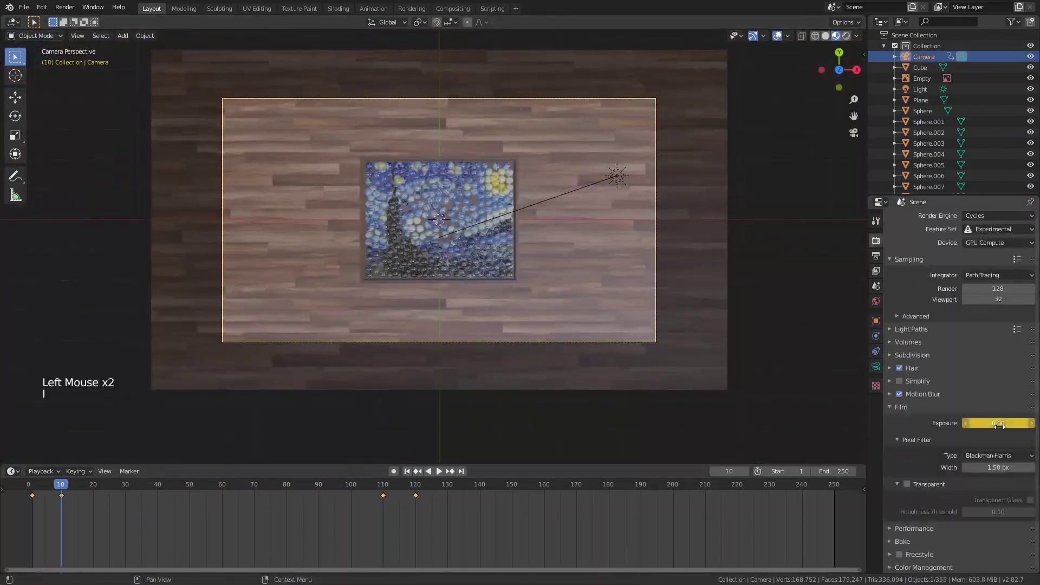
{"action": "key", "text": "ctrl+shift+z"}
{"action": "key", "text": "ctrl+shift+z"}
{"action": "key", "text": "ctrl+shift+z"}
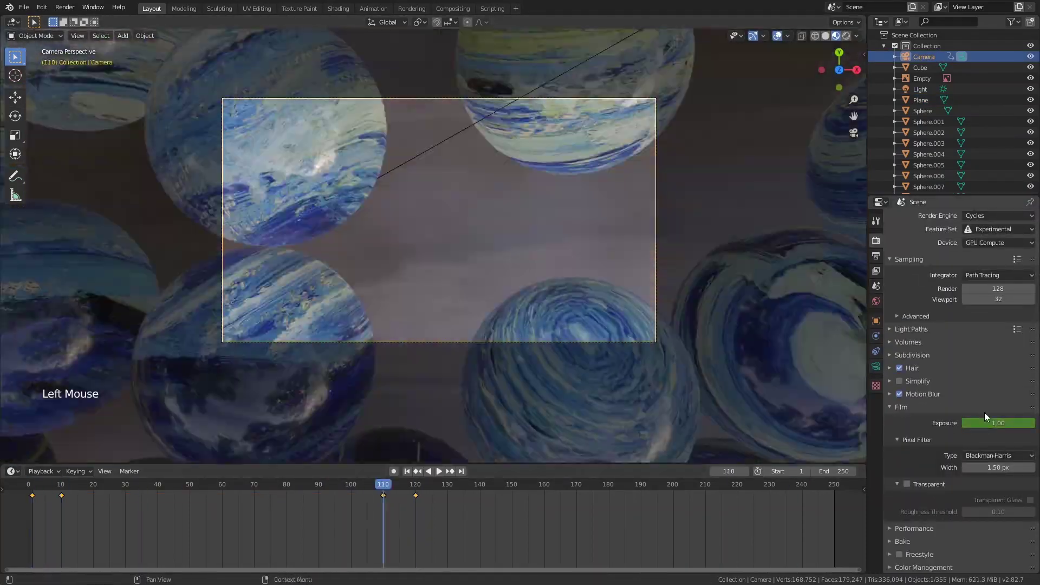
Play the animation through the camera to check its movement and the exposure fade.
{"action": "left_click", "coordinate": [846, 35]}
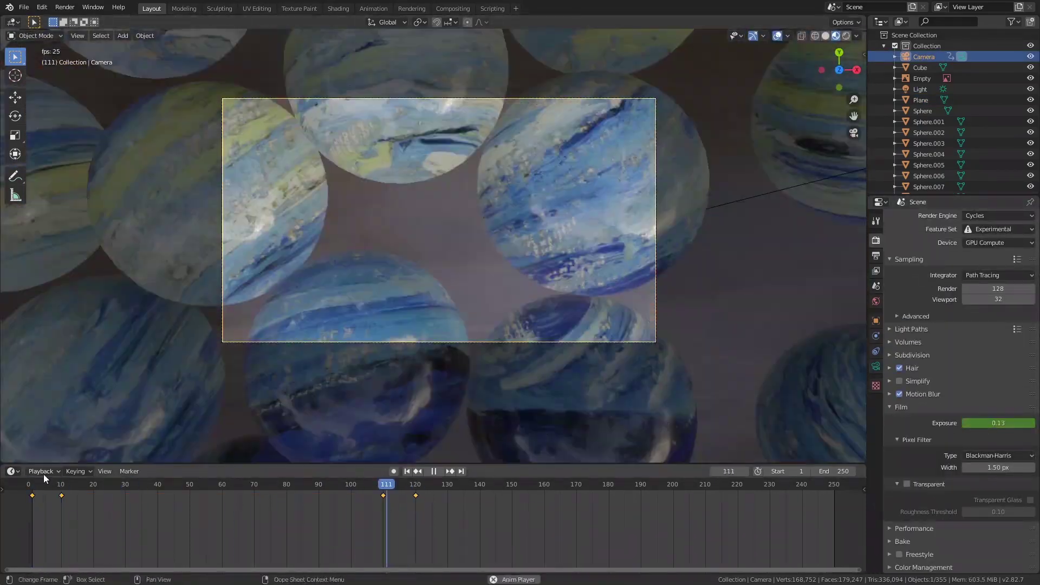
{"action": "key", "text": "space"}
{"action": "key", "text": "space"}
{"action": "key", "text": "space"}
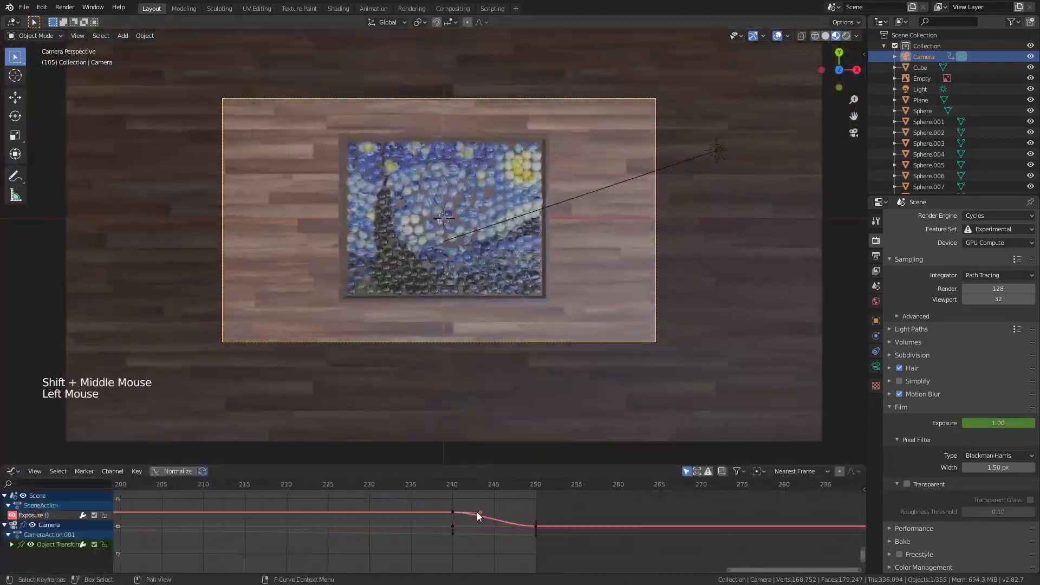